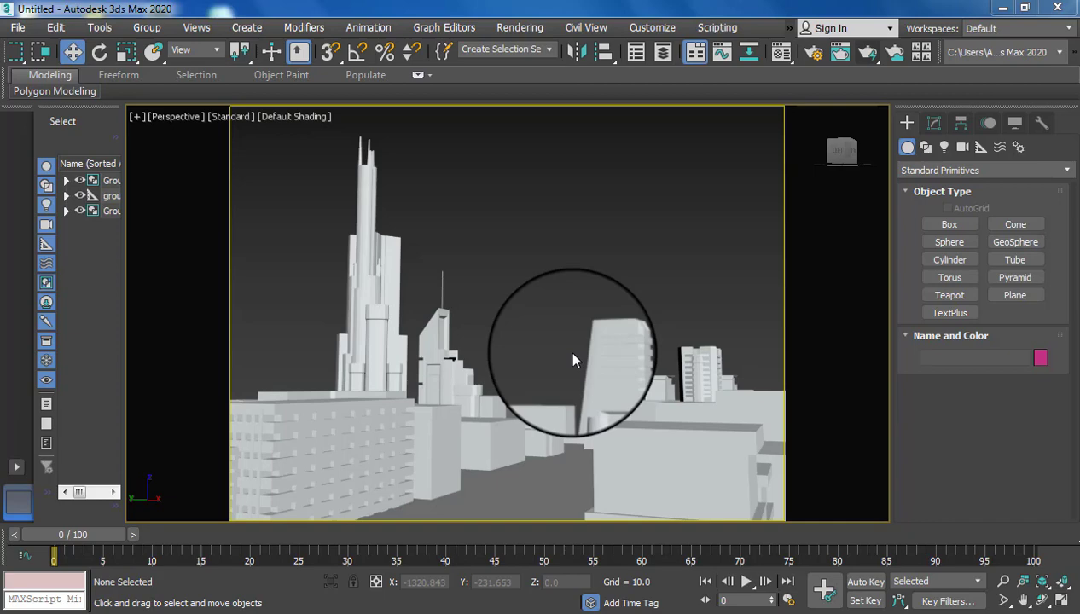
Step: Frame the city skyline at street level in the Perspective view with the safe frame shown
scroll(563, 360, down, 6)
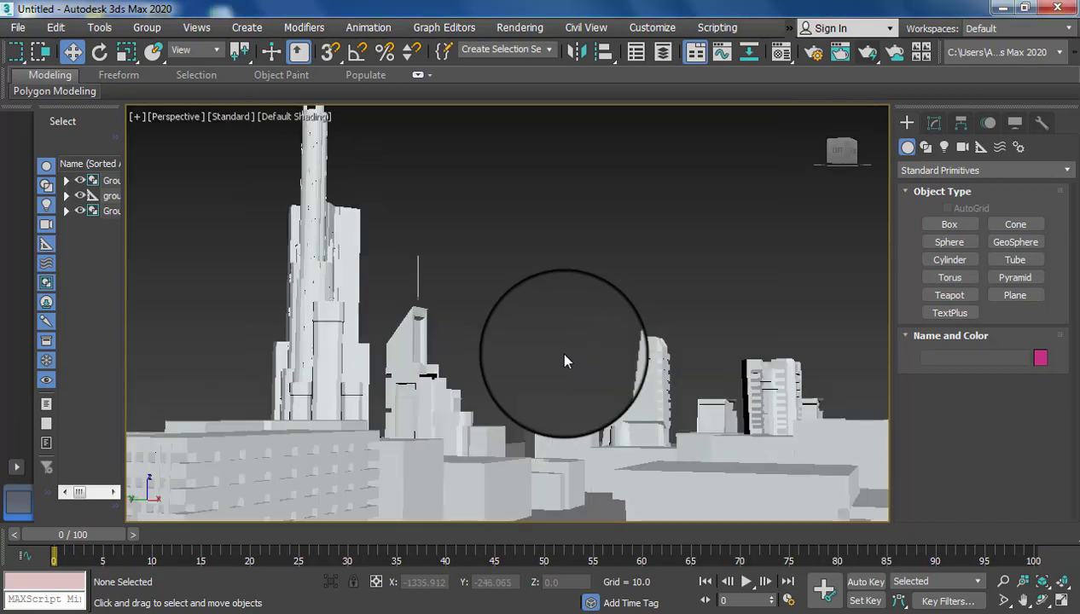
scroll(563, 358, up, 8)
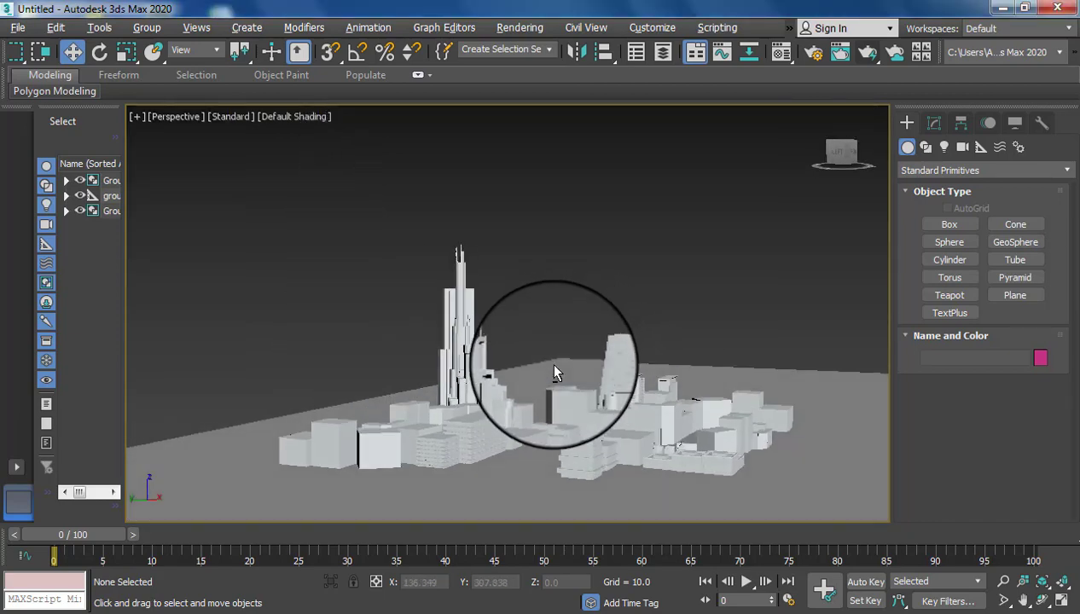
scroll(541, 315, up, 3)
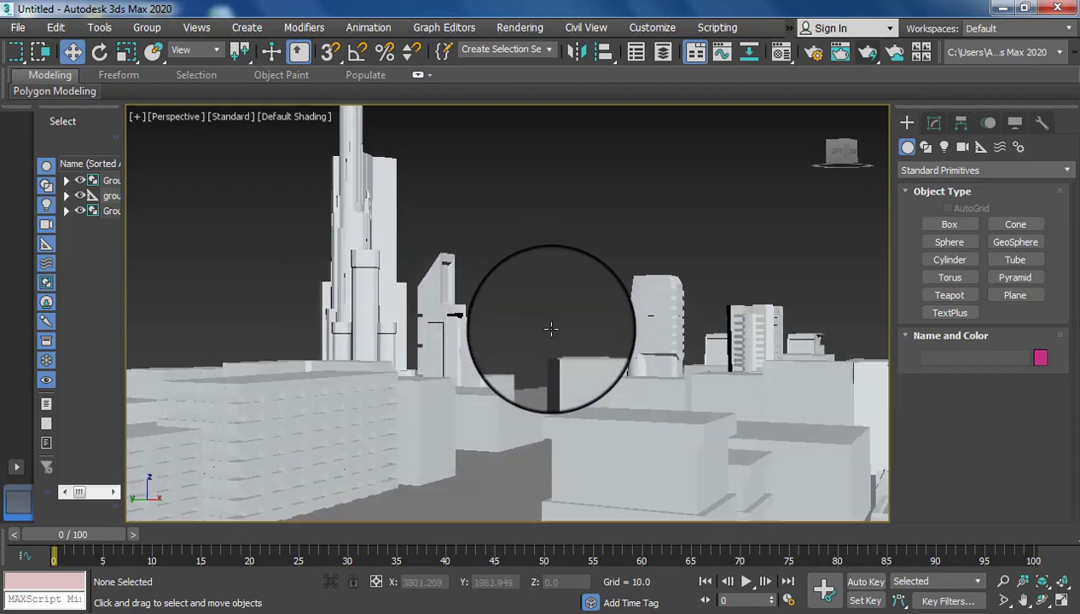
middle_drag(551, 339, 554, 359)
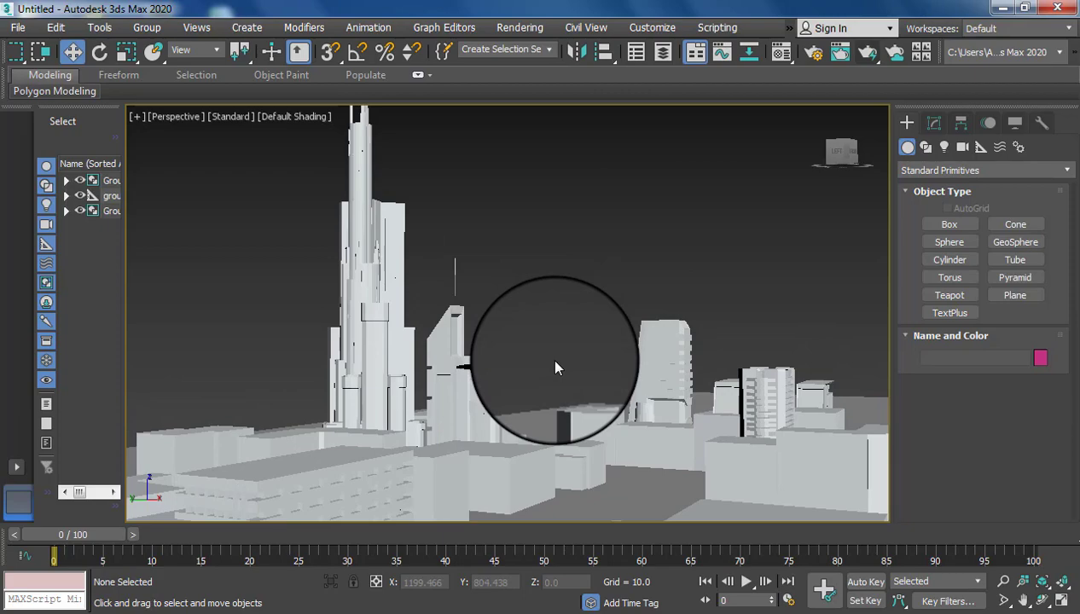
key(shift+f)
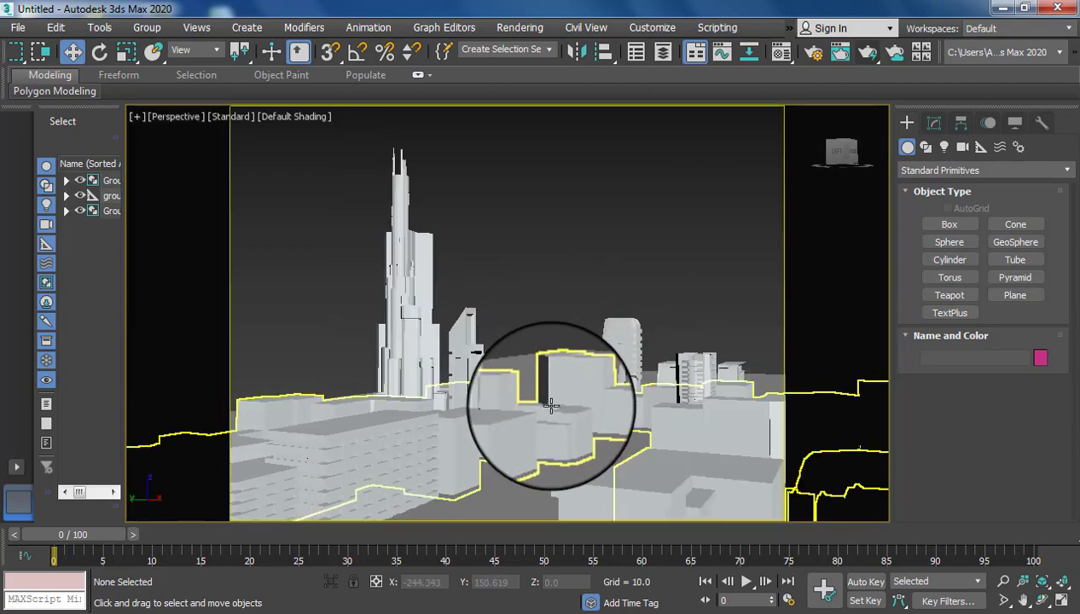
middle_drag(552, 417, 540, 433)
scroll(543, 414, up, 4)
scroll(543, 415, up, 2)
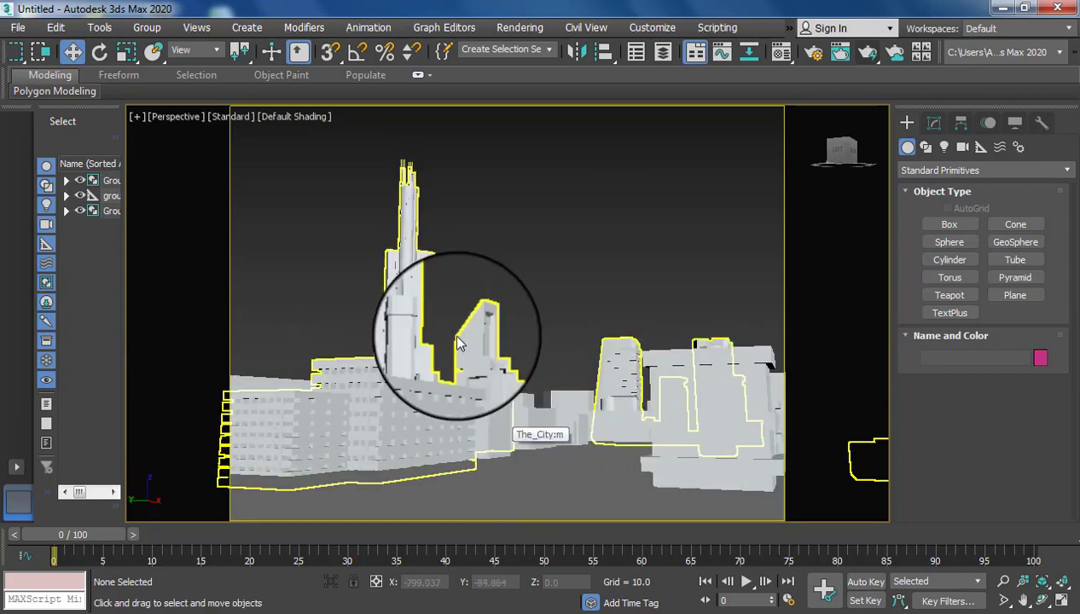
Step: Open the render setup and choose ART Renderer as the renderer for production rendering
click(518, 29)
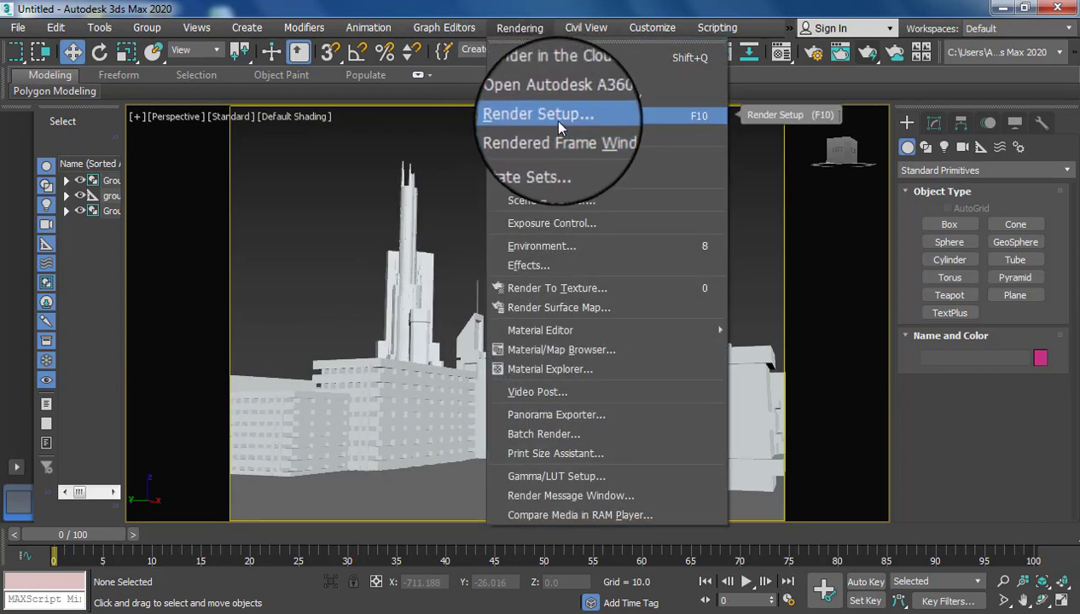
click(559, 127)
drag(619, 48, 378, 90)
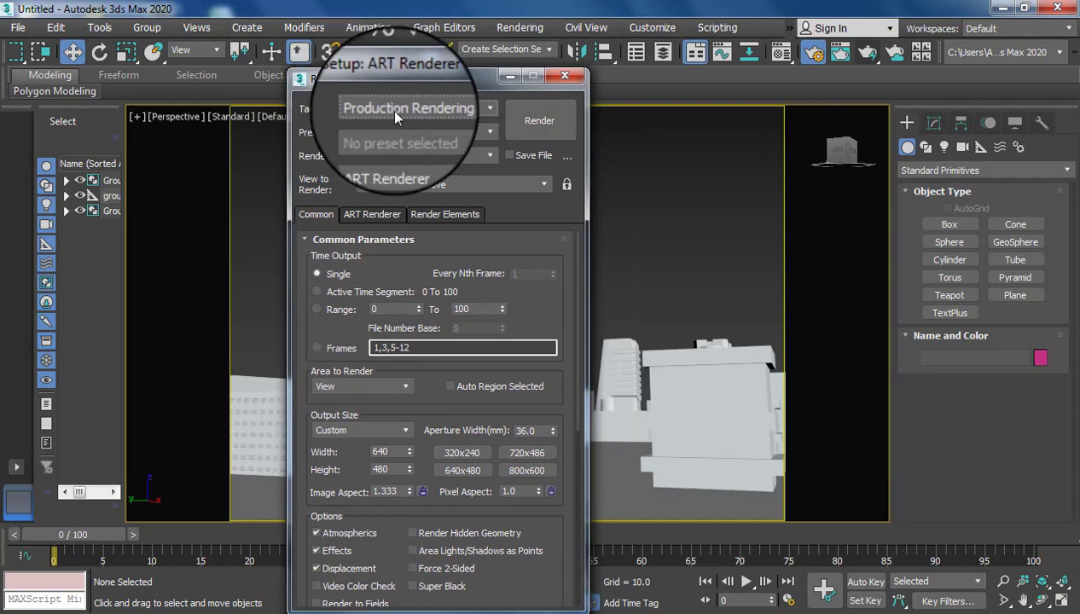
click(490, 154)
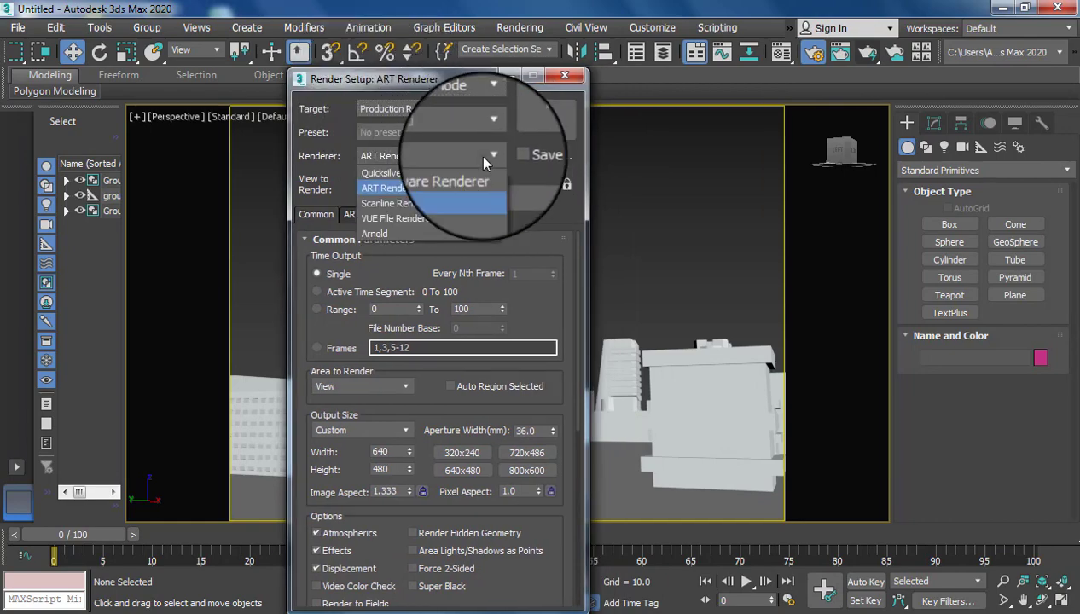
click(379, 175)
click(396, 154)
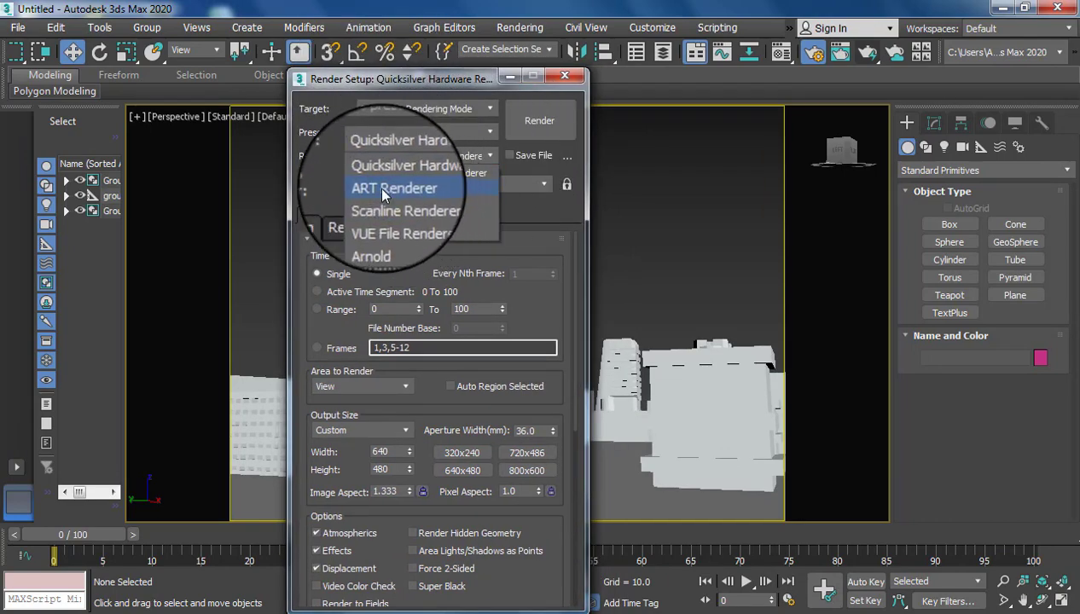
click(383, 188)
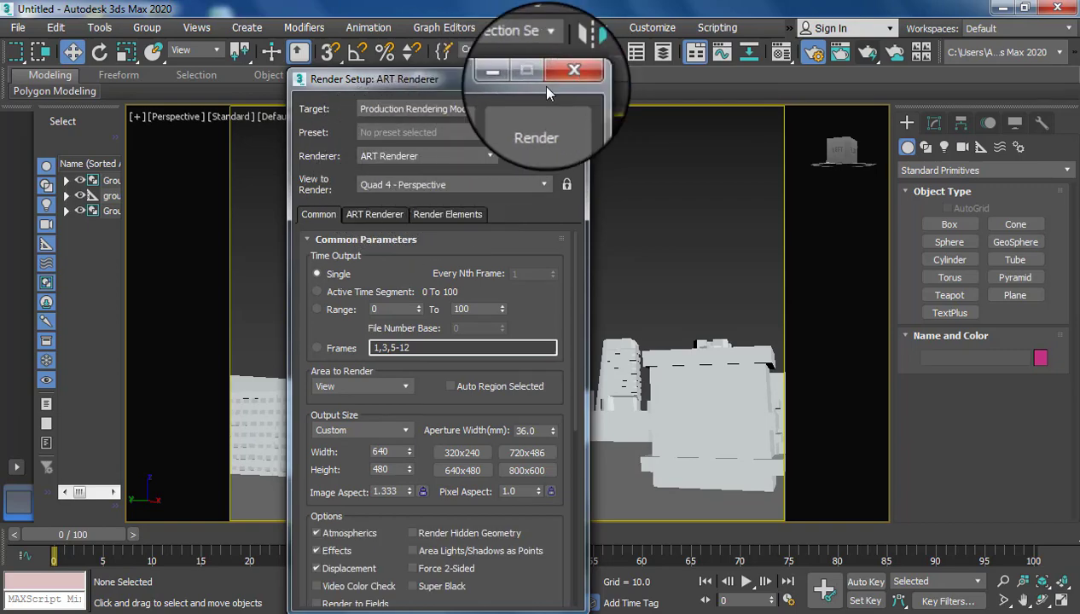
Step: Set the render output size to the HDTV (video) preset at 1920x1080 and close the render setup
drag(466, 75, 446, 46)
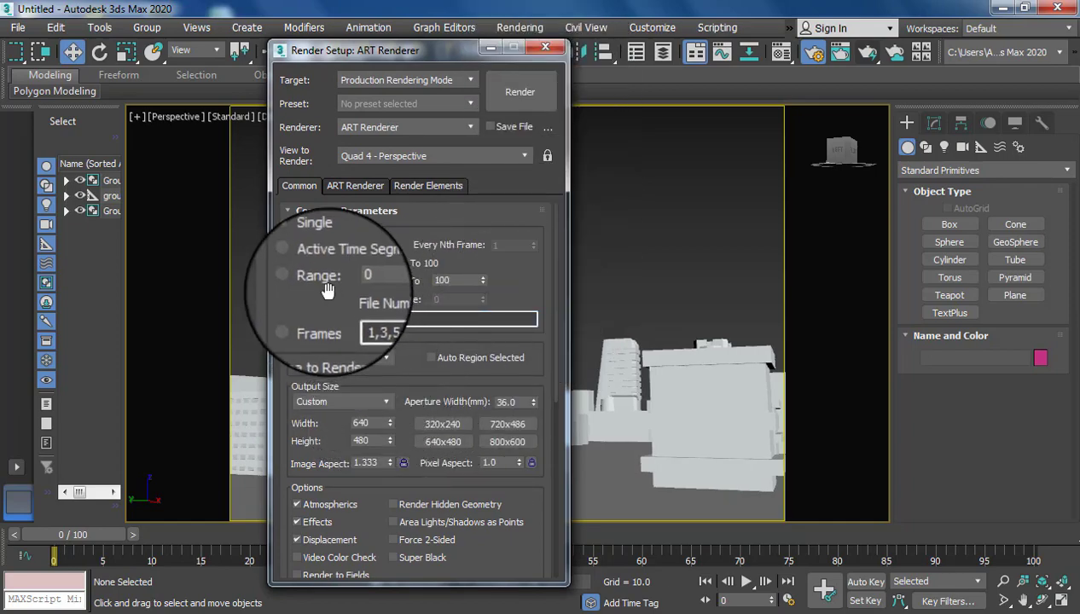
click(386, 403)
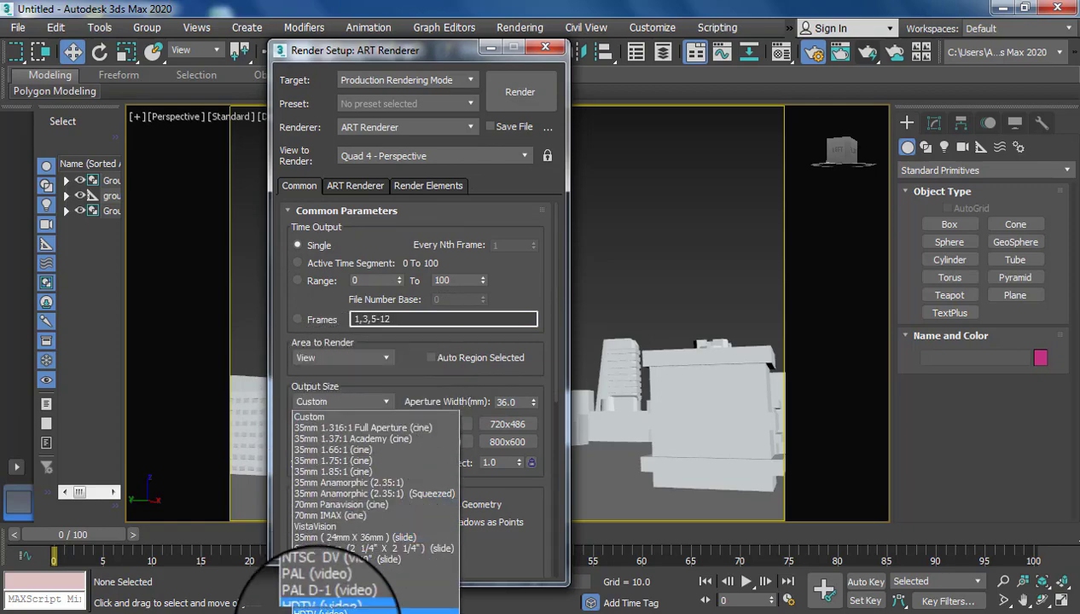
click(323, 607)
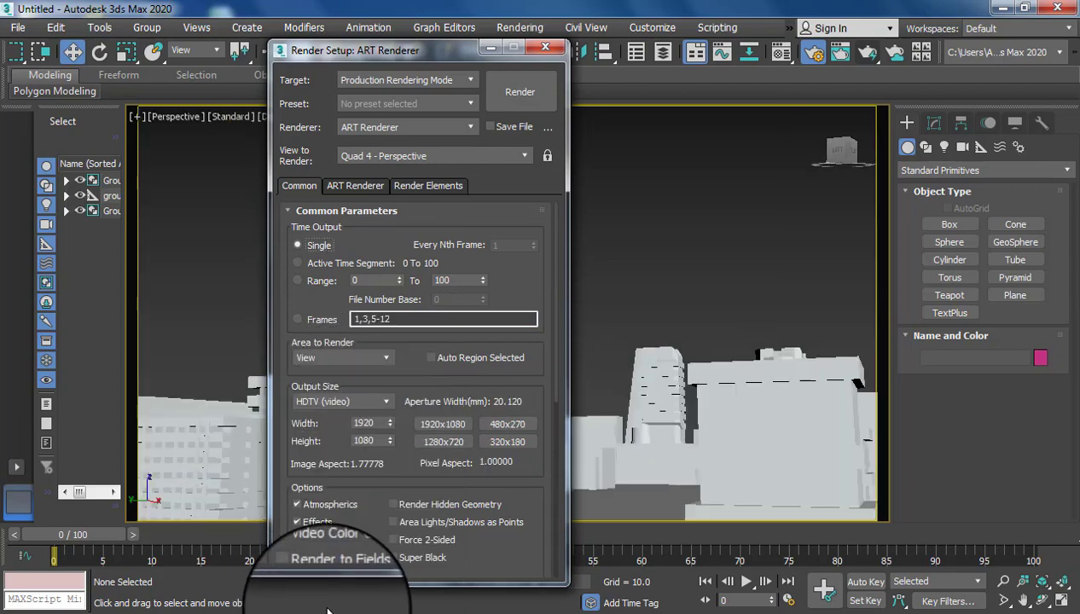
click(439, 426)
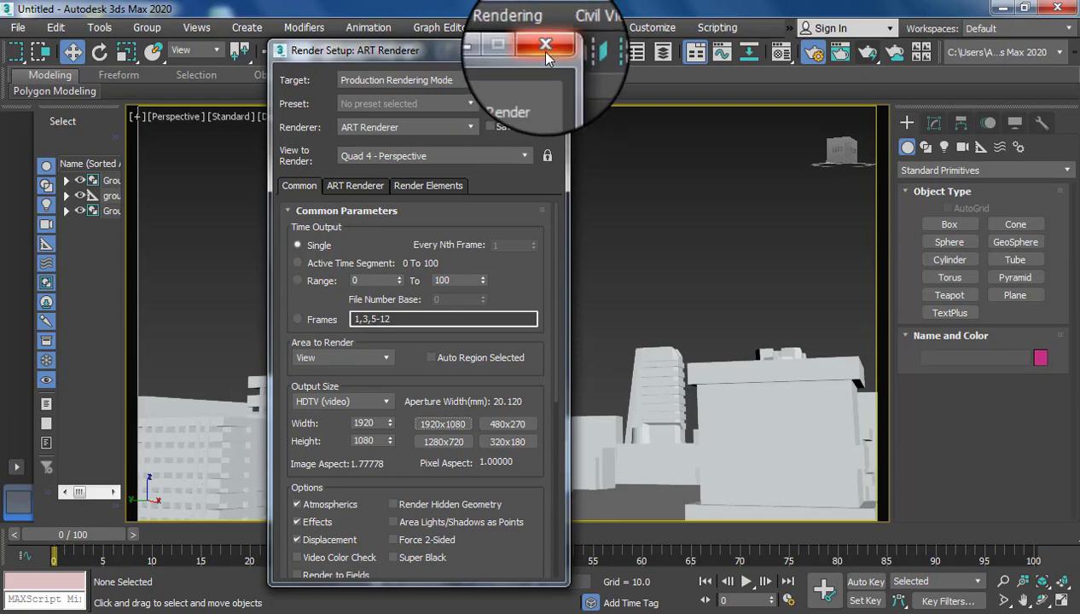
click(539, 50)
Step: Create a photometric Sun Positioner on the street between the buildings, with compass radius about 135, north offset -110° and sun distance about 127
middle_drag(576, 363, 544, 357)
click(1004, 582)
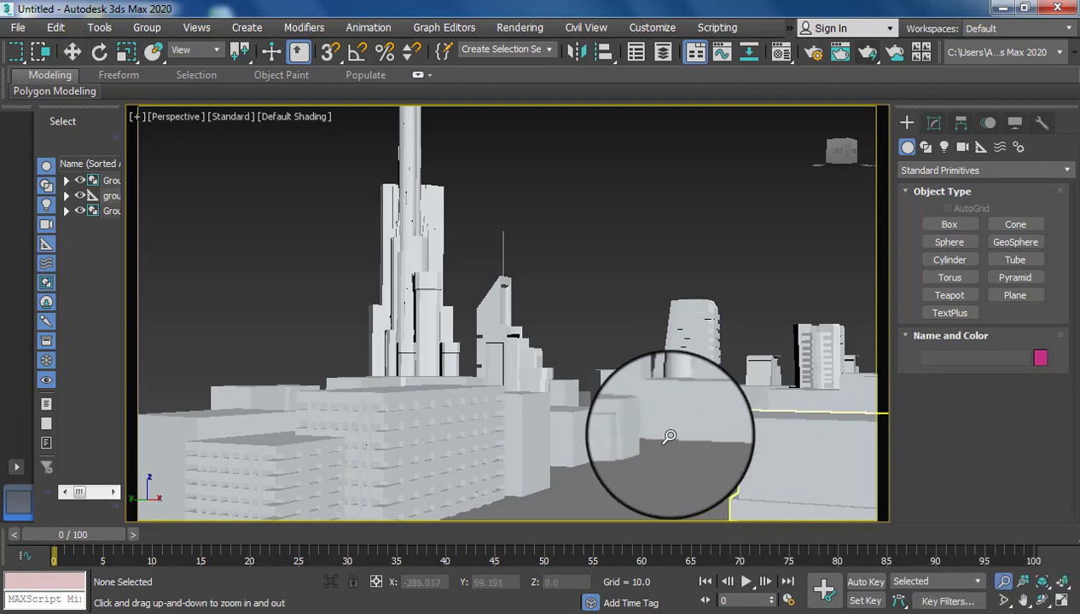
scroll(668, 438, down, 2)
middle_drag(662, 458, 661, 456)
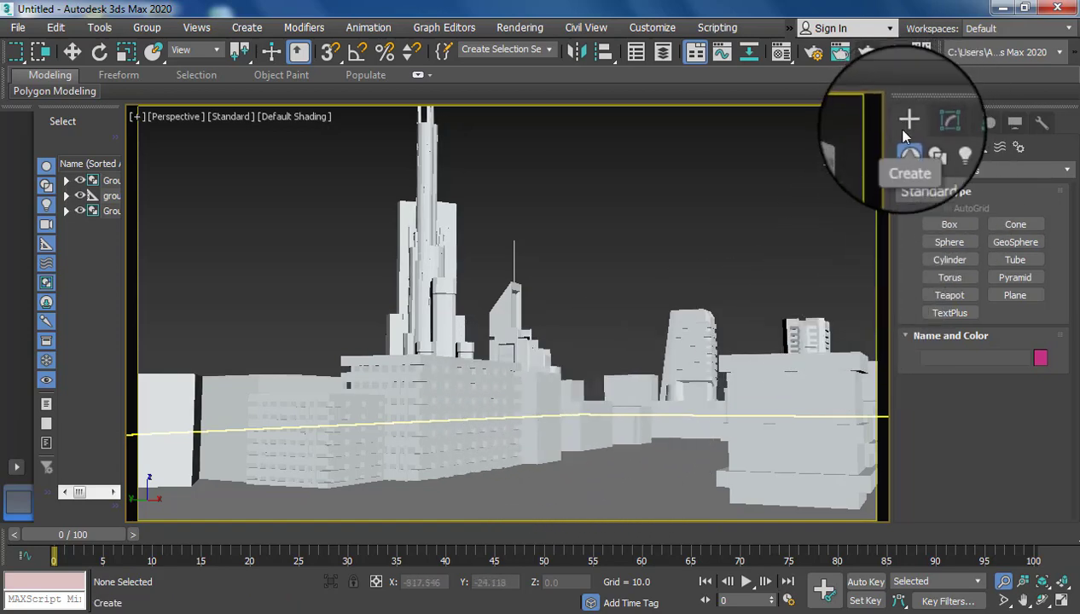
click(941, 151)
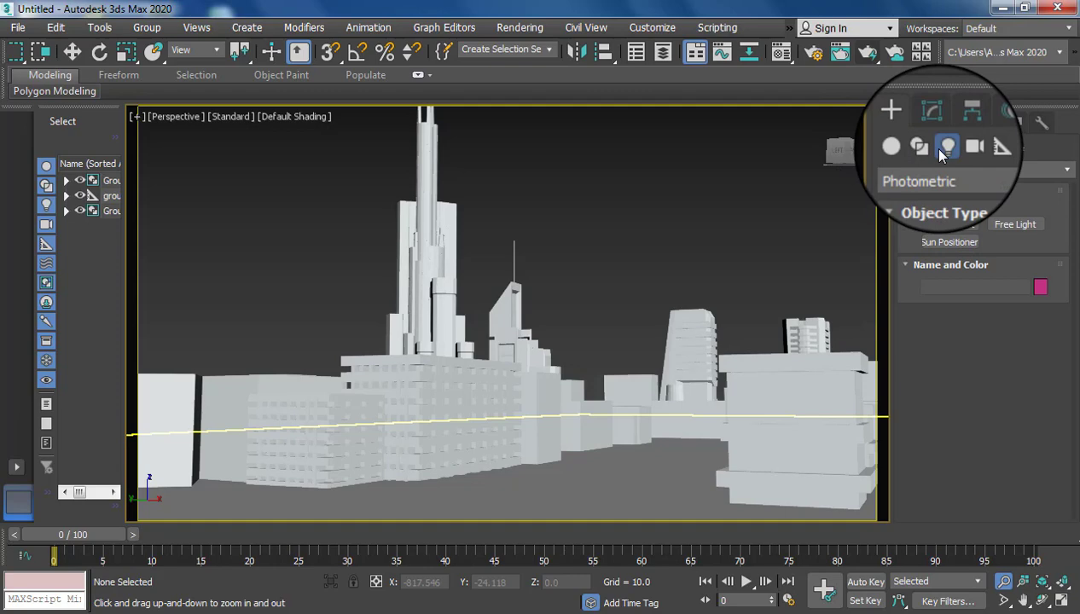
click(949, 173)
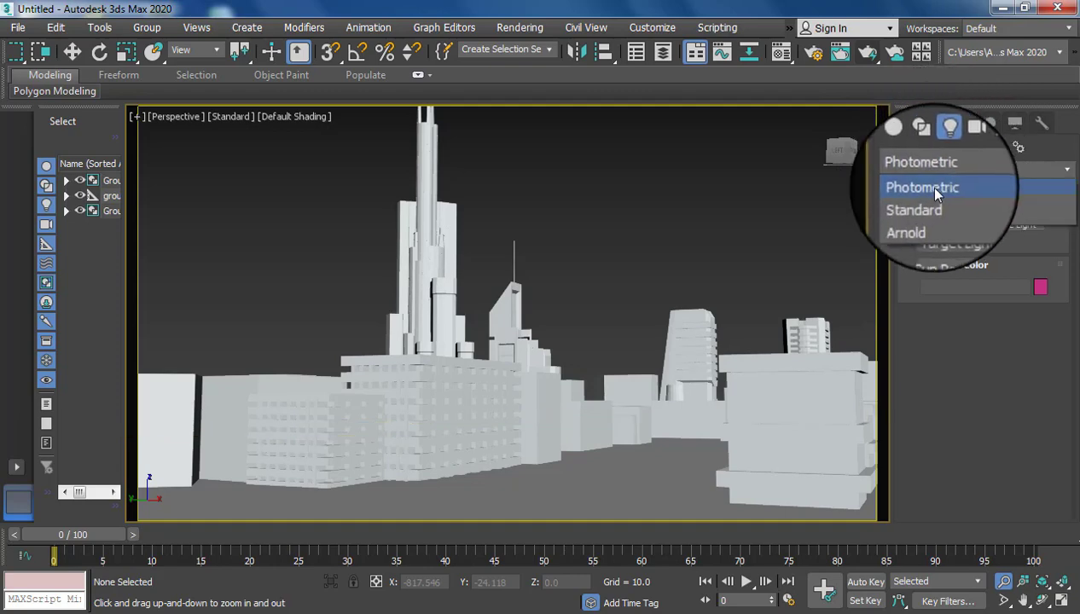
click(929, 191)
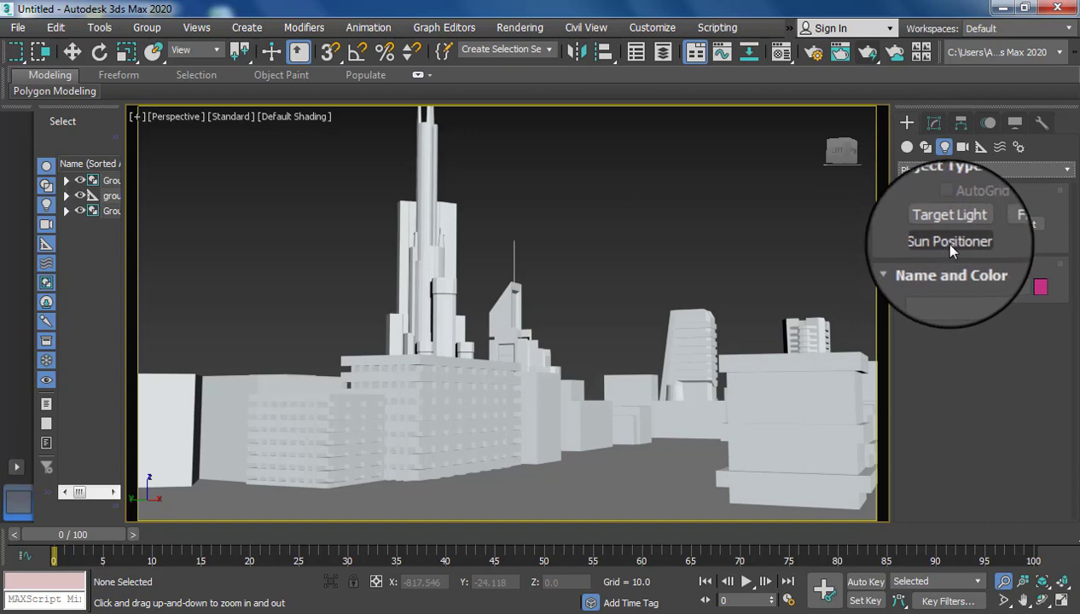
click(942, 242)
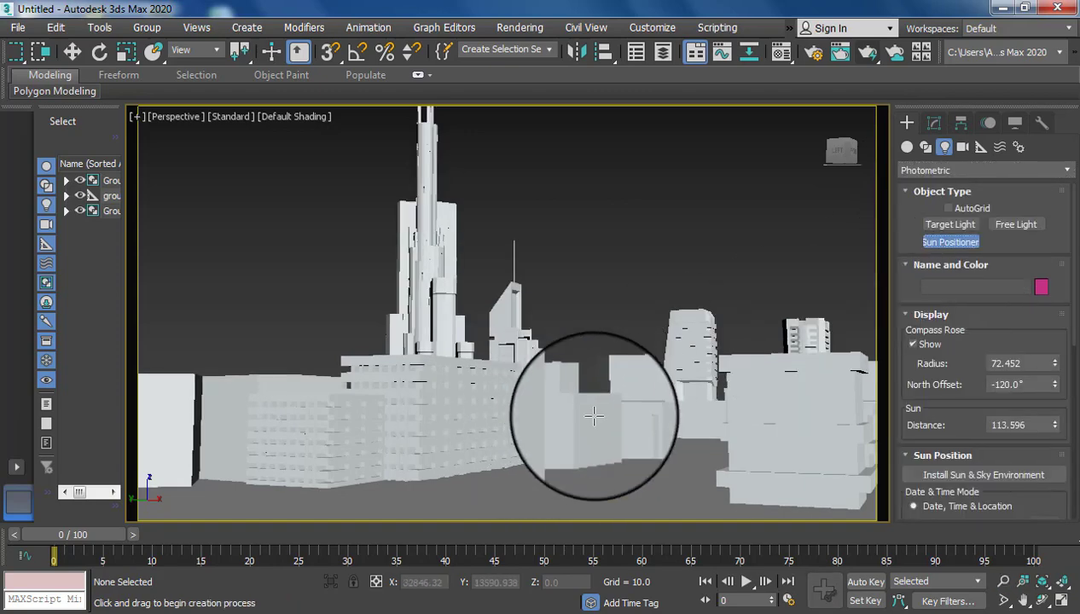
drag(576, 444, 582, 470)
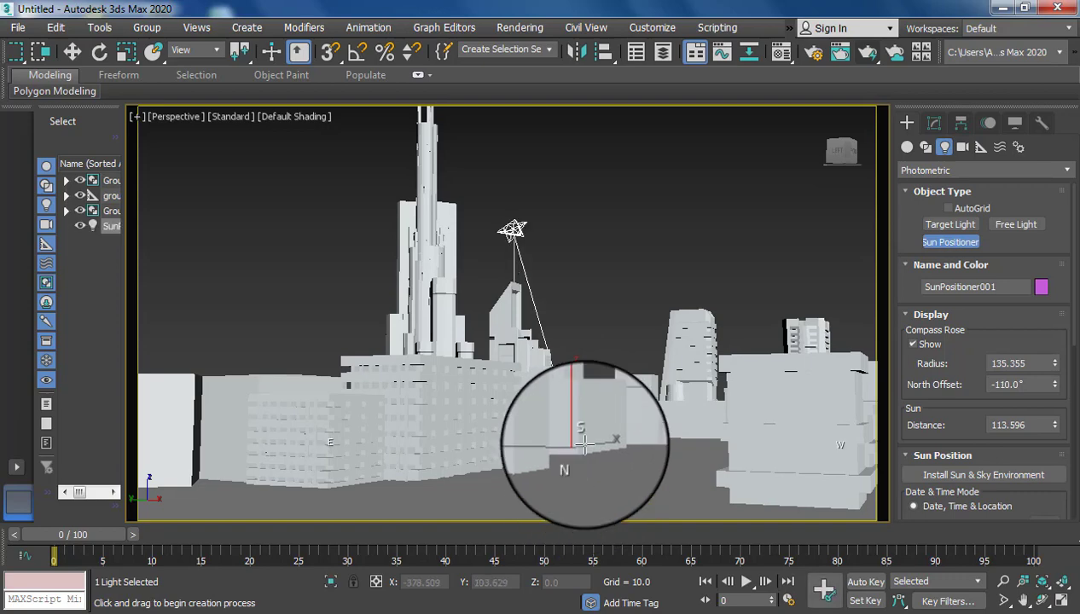
click(586, 369)
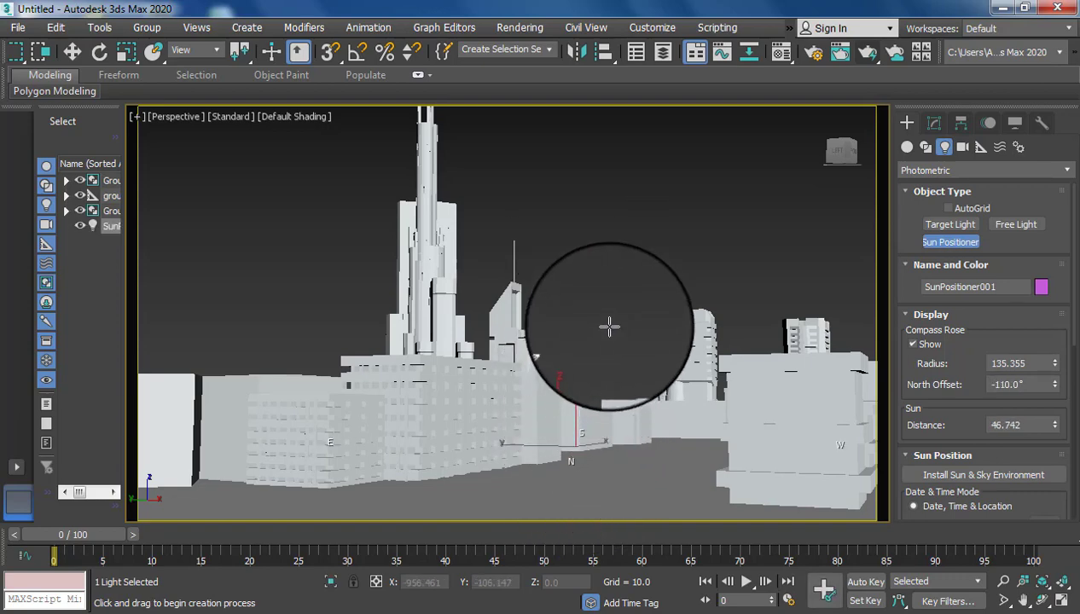
click(616, 143)
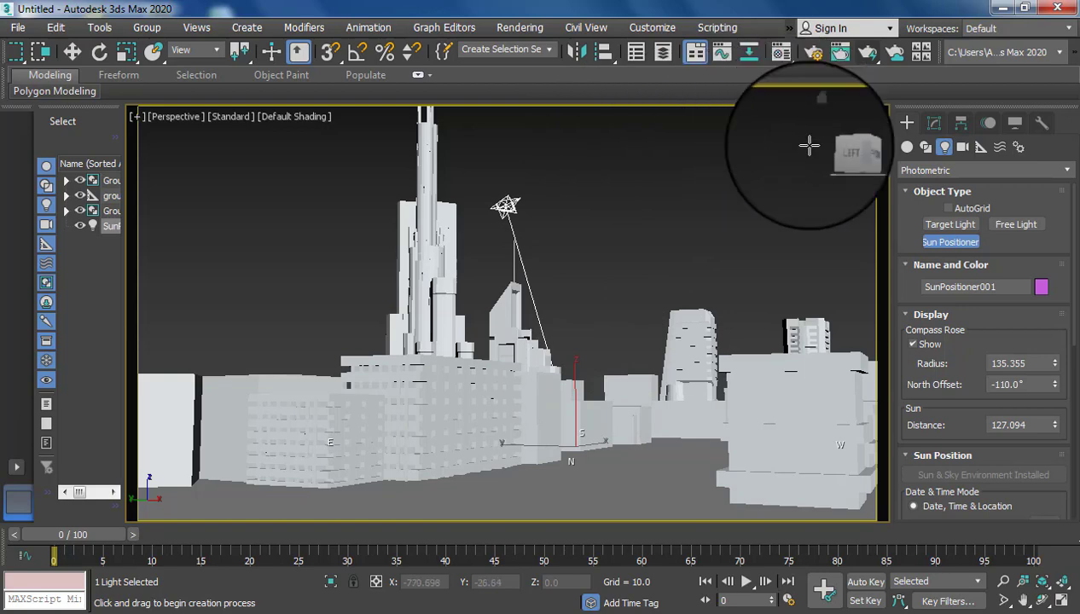
Step: Render the Perspective view to check the daylight on the city, and close the rendered image
click(866, 56)
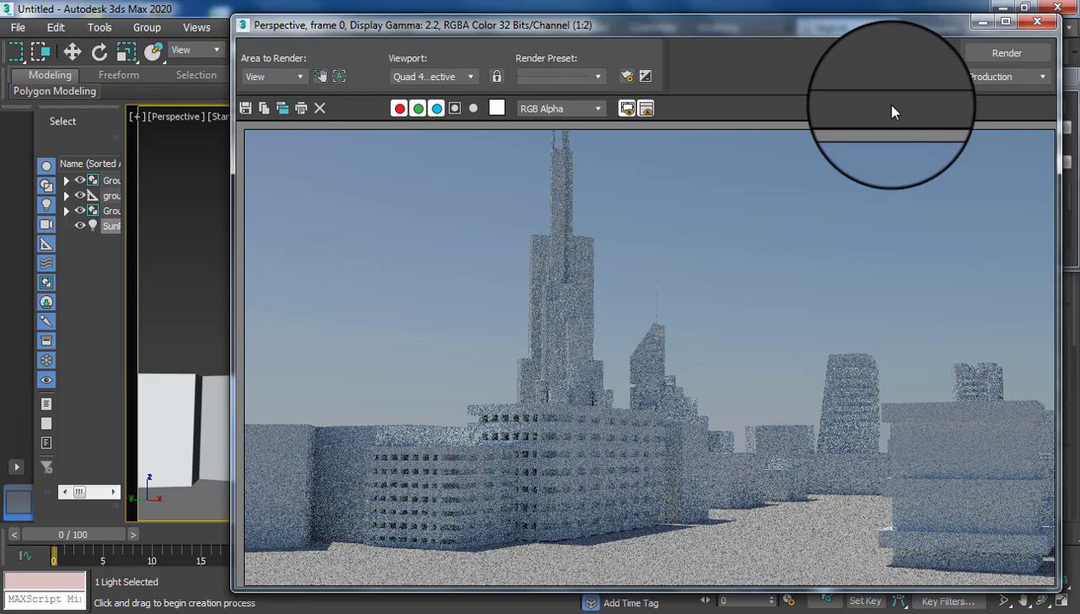
drag(861, 21, 738, 8)
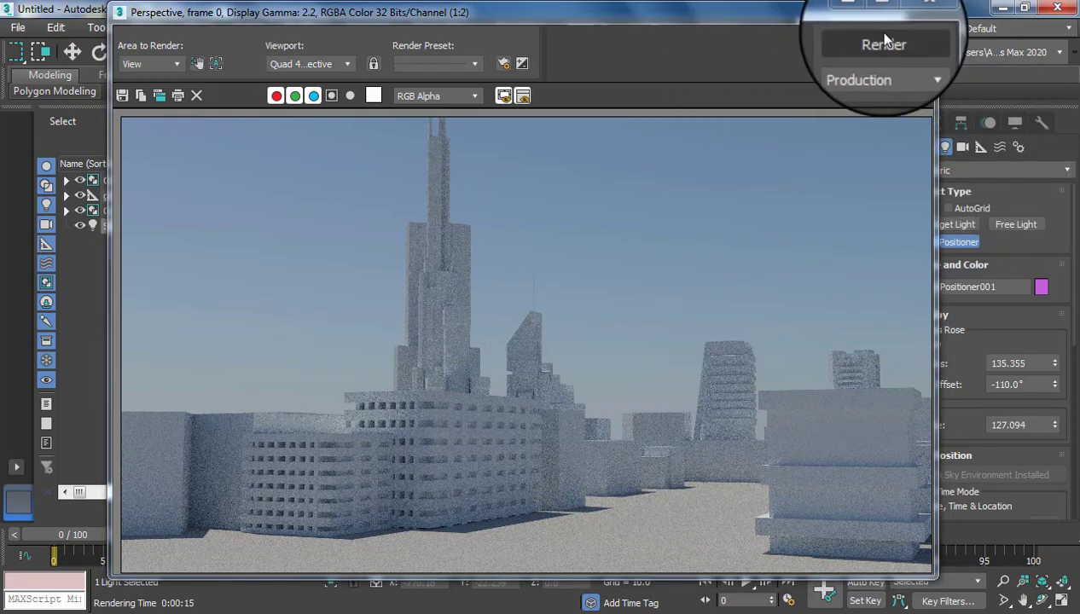
click(915, 10)
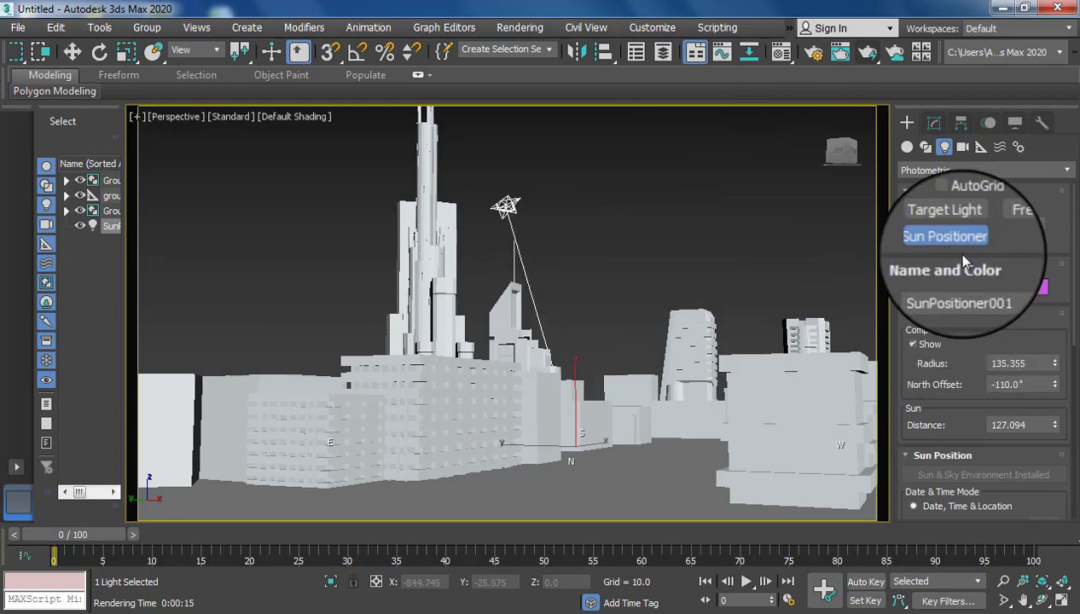
Step: Reduce the Sun Positioner's compass rose radius to about 32, using the maximized Top view to judge its size against the city
click(933, 124)
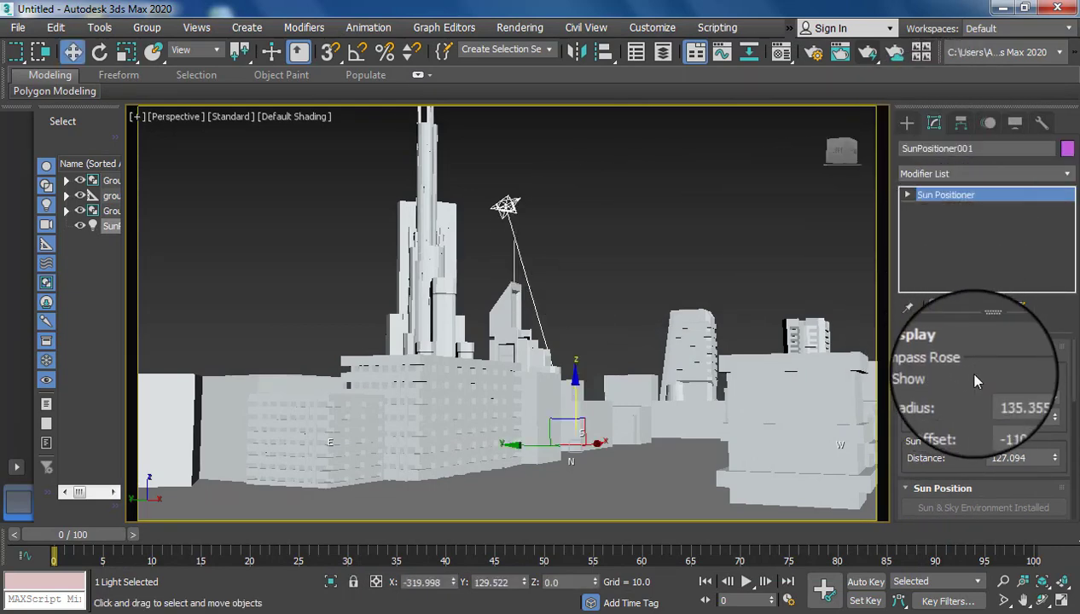
mouse_move(981, 368)
mouse_down()
mouse_move(977, 229)
mouse_move(969, 381)
mouse_move(968, 368)
mouse_up()
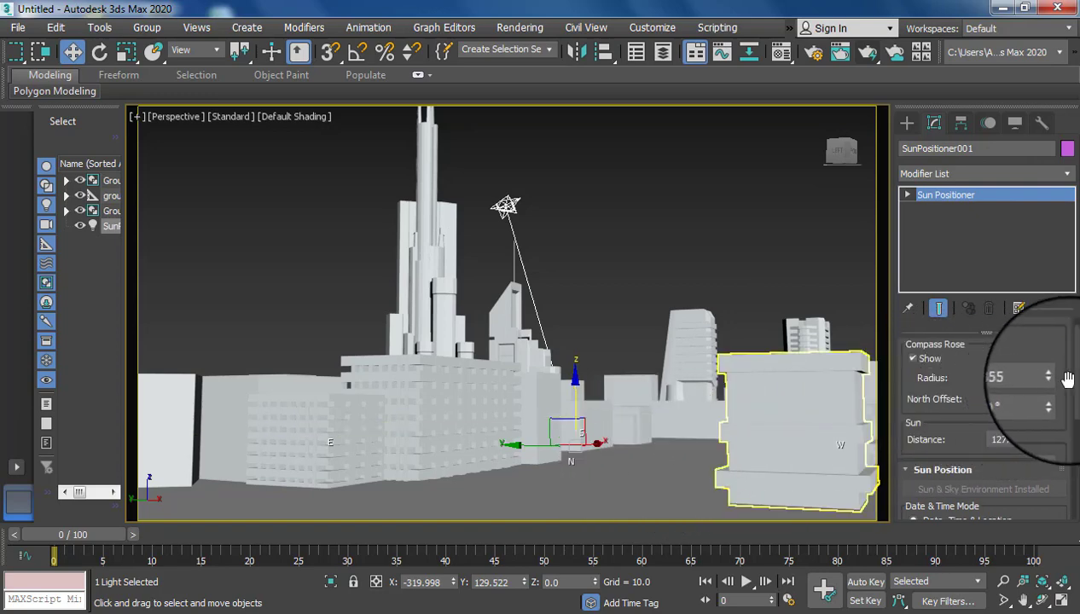
drag(1056, 382, 1053, 362)
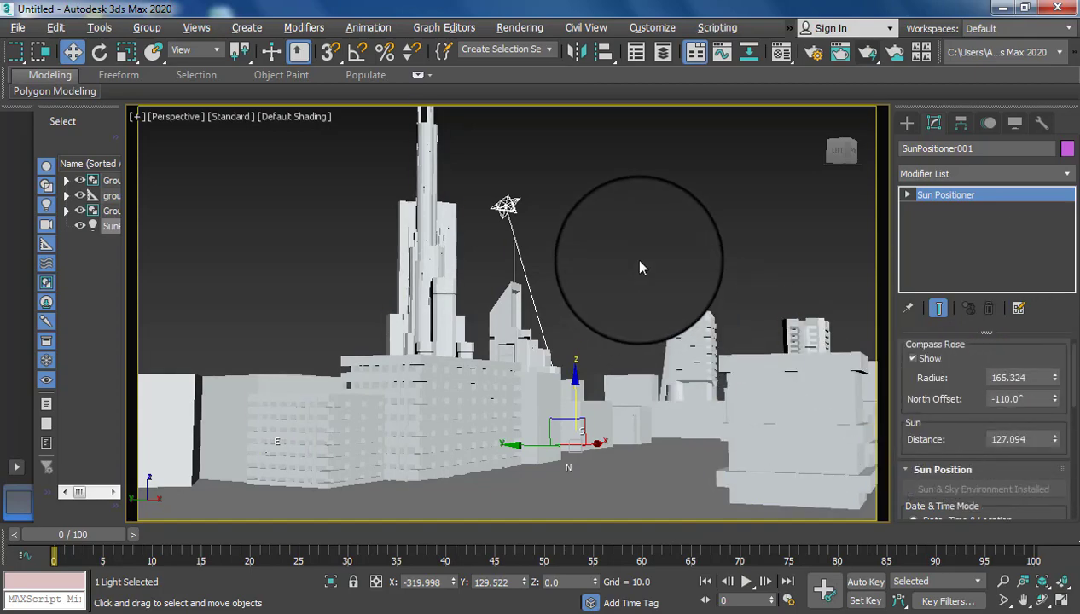
key(alt+w)
click(289, 248)
key(alt+w)
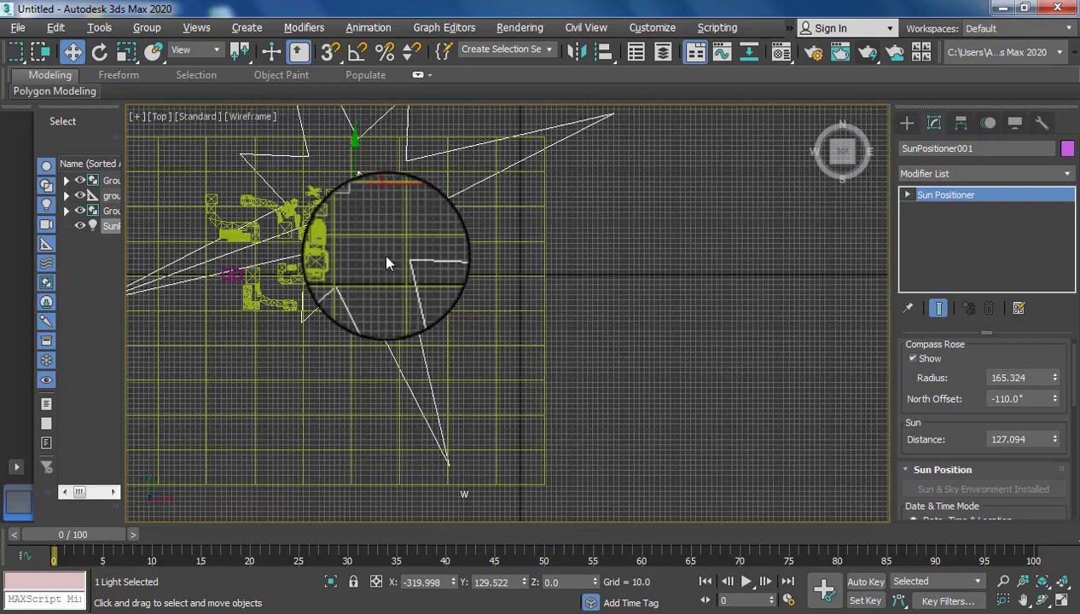
scroll(522, 355, down, 10)
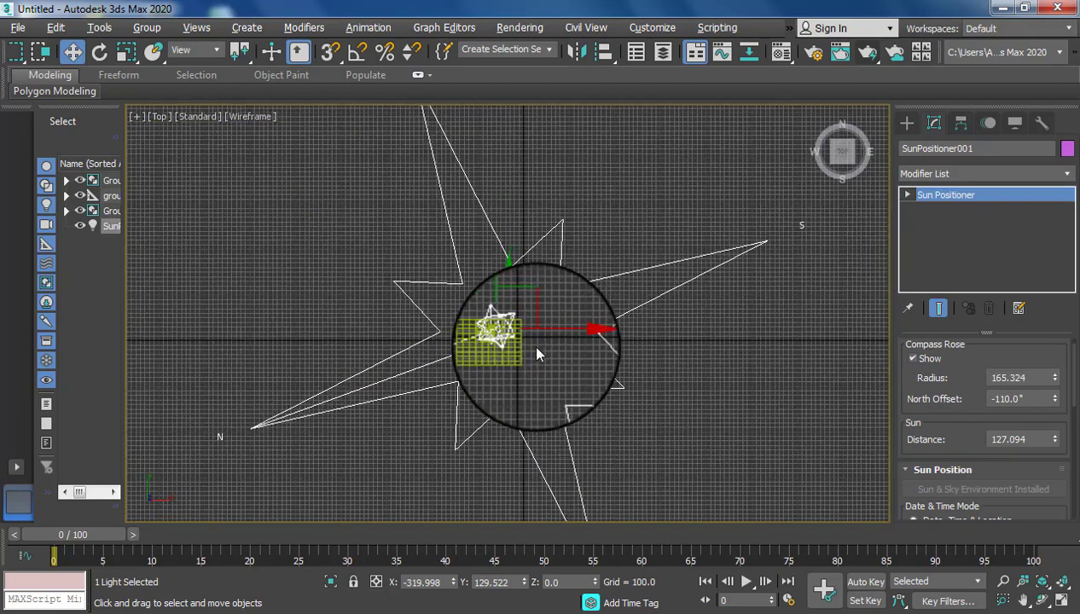
scroll(581, 357, down, 2)
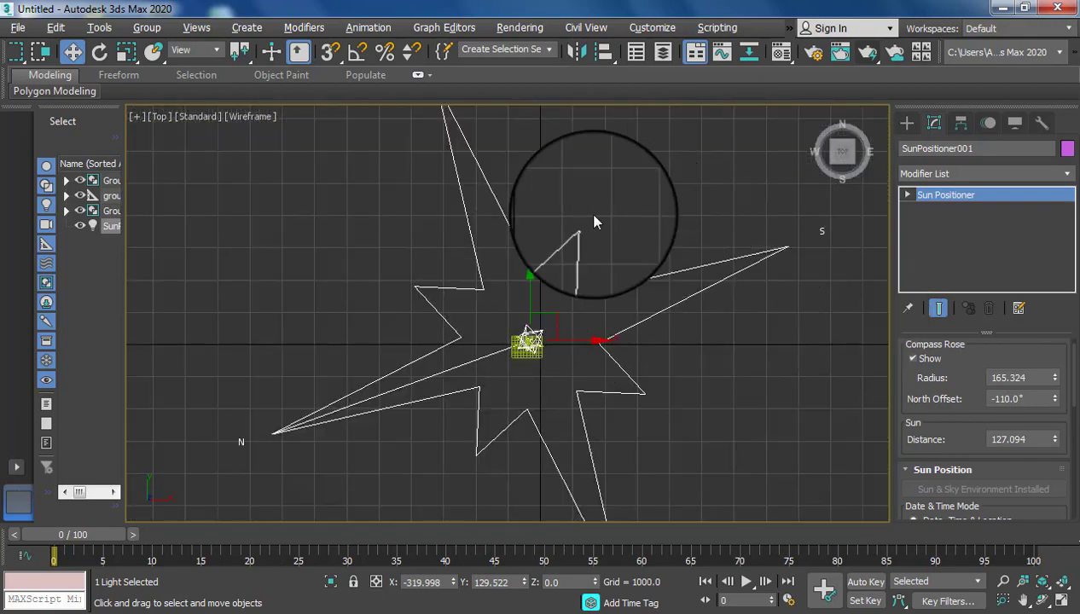
drag(1054, 385, 992, 491)
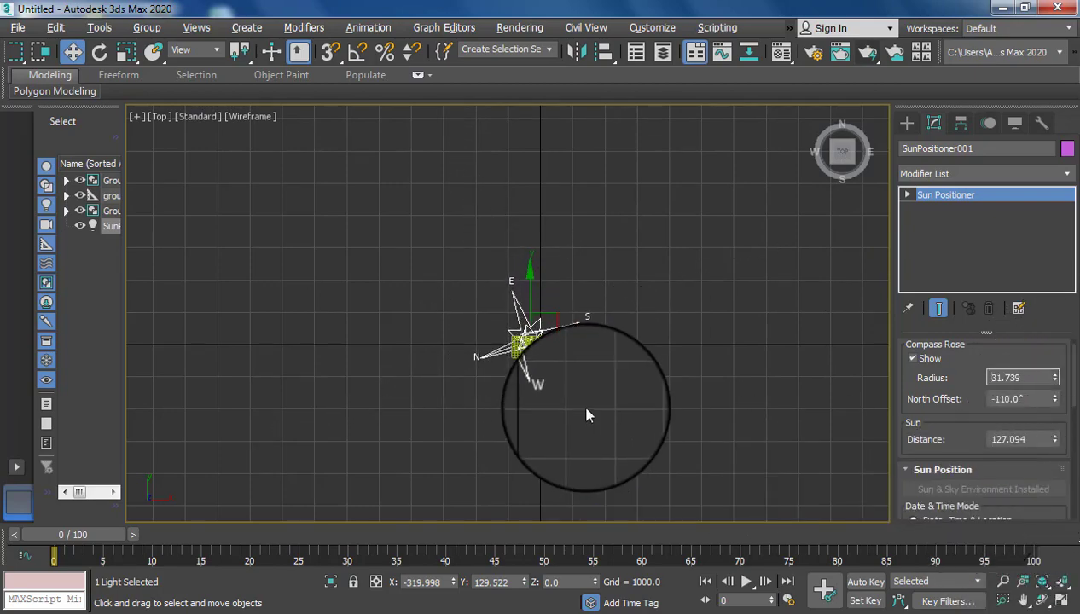
scroll(589, 418, up, 5)
drag(968, 396, 969, 370)
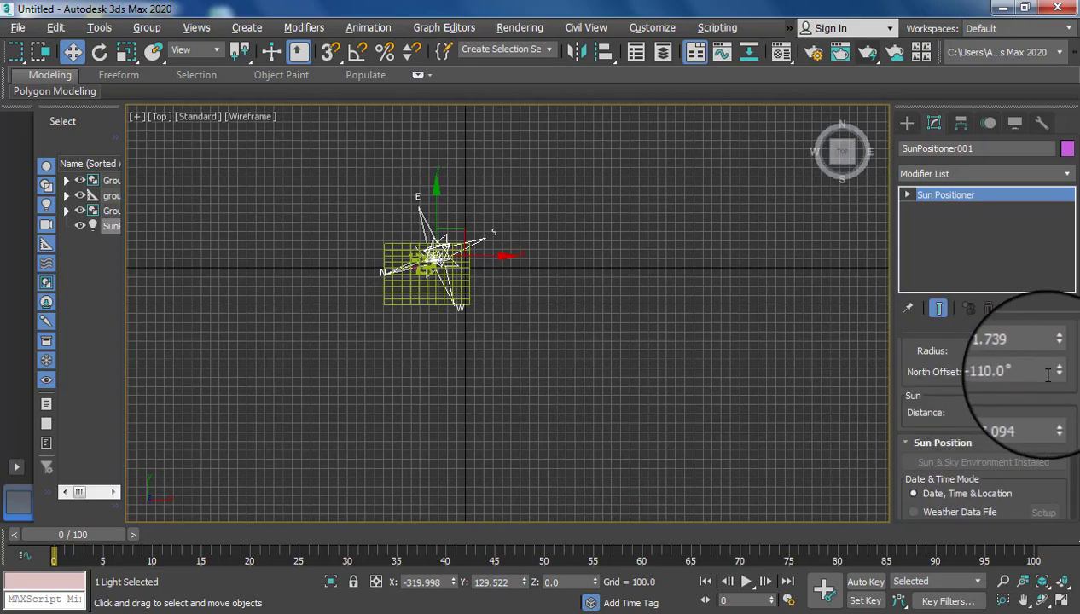
Step: Set the Sun Positioner's north offset to about -90° and its sun distance to about 1550
drag(1057, 376, 1045, 353)
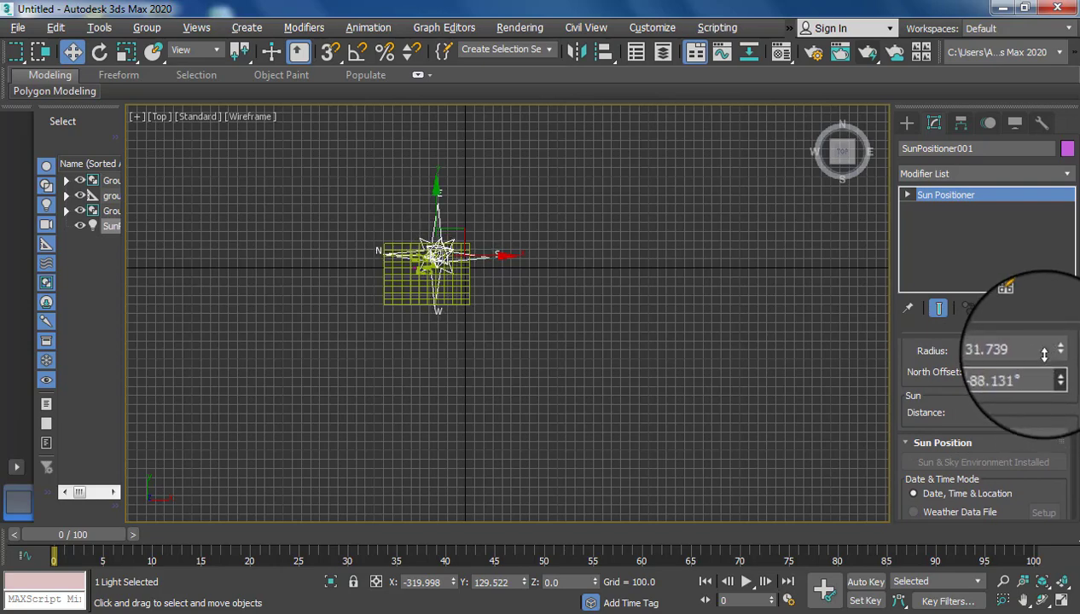
drag(957, 412, 957, 373)
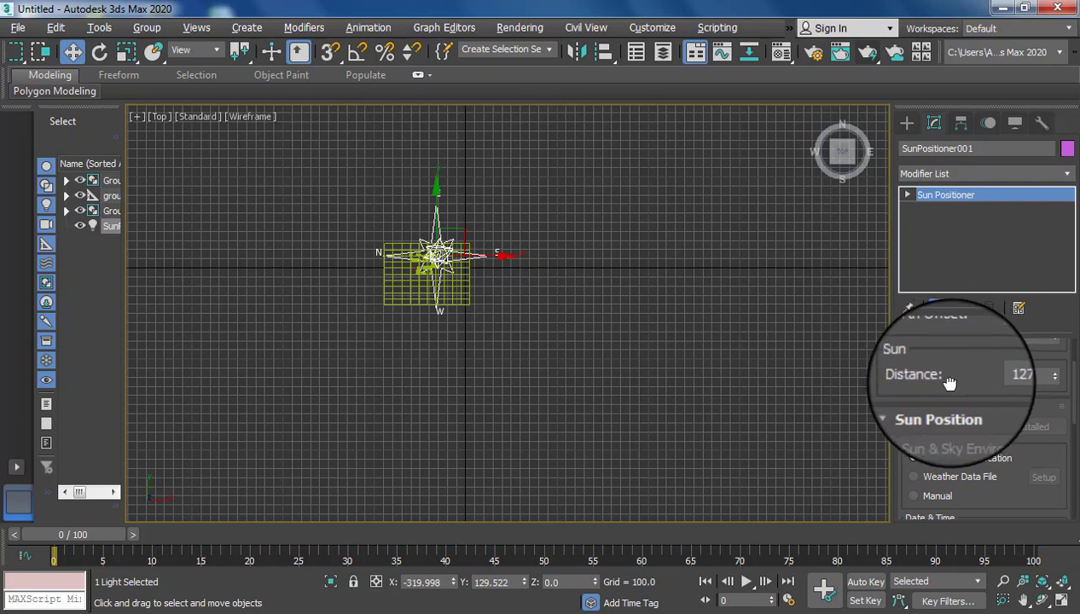
drag(1056, 379, 1016, 197)
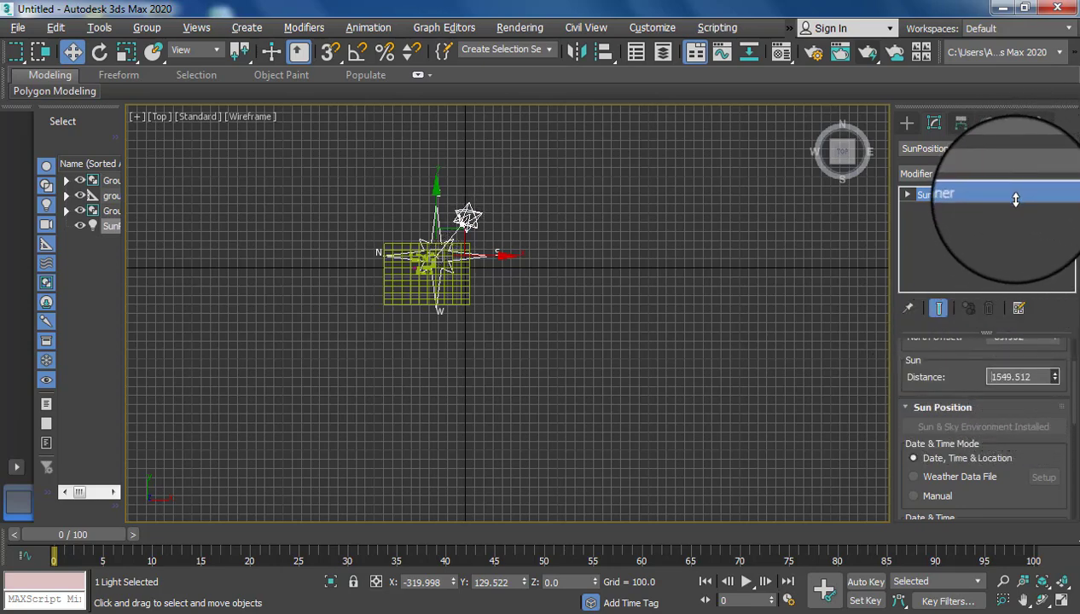
Step: Set the Sun Positioner's time of day to 9 h 38 min
drag(955, 370, 953, 333)
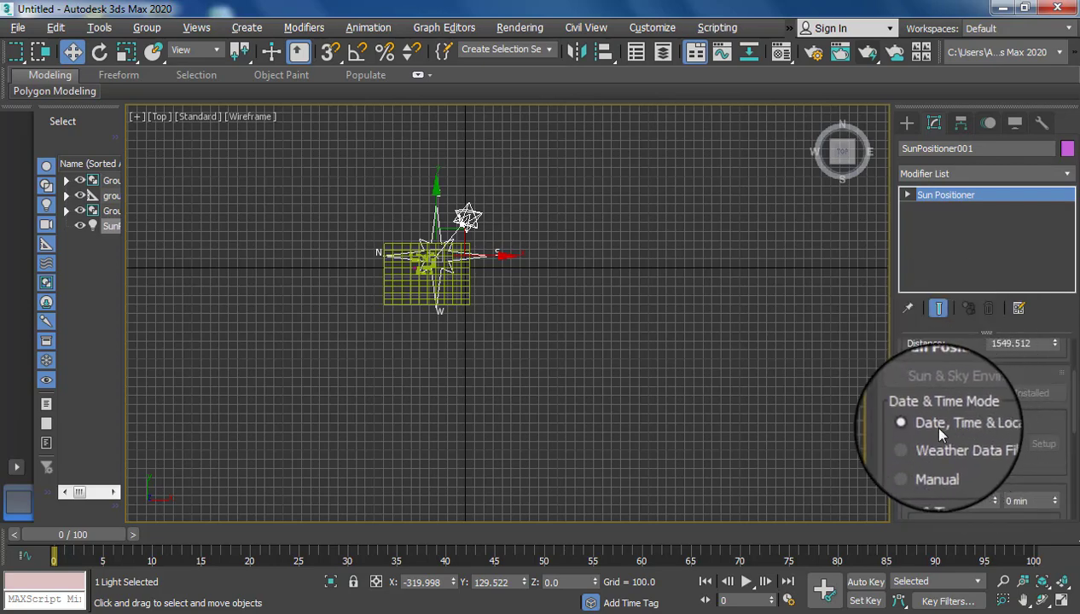
drag(1011, 416, 1002, 384)
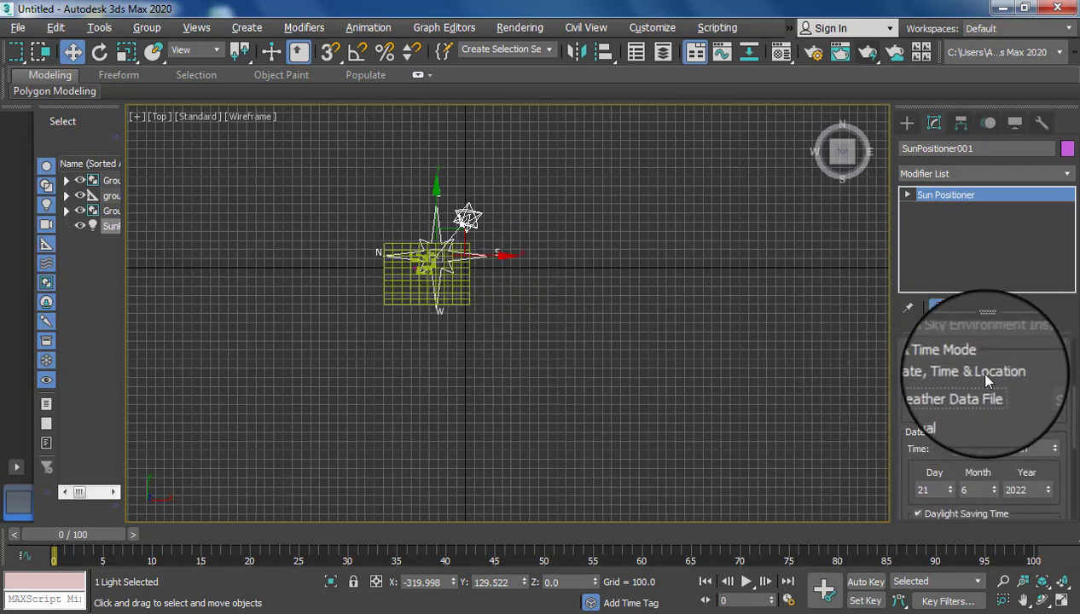
drag(996, 408, 990, 385)
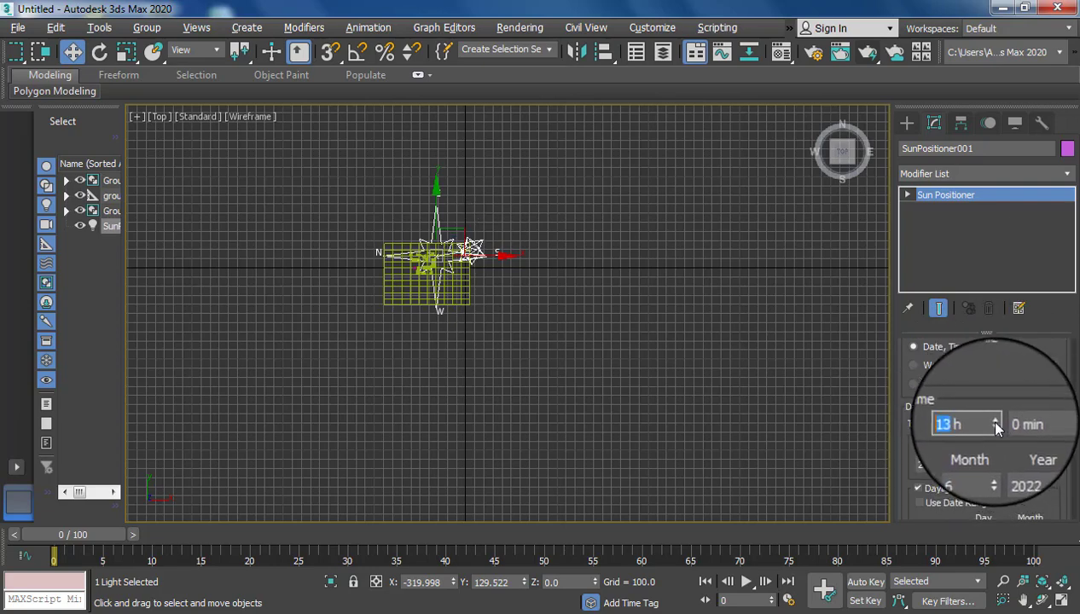
mouse_move(990, 420)
mouse_down()
mouse_move(995, 410)
mouse_move(996, 424)
mouse_up()
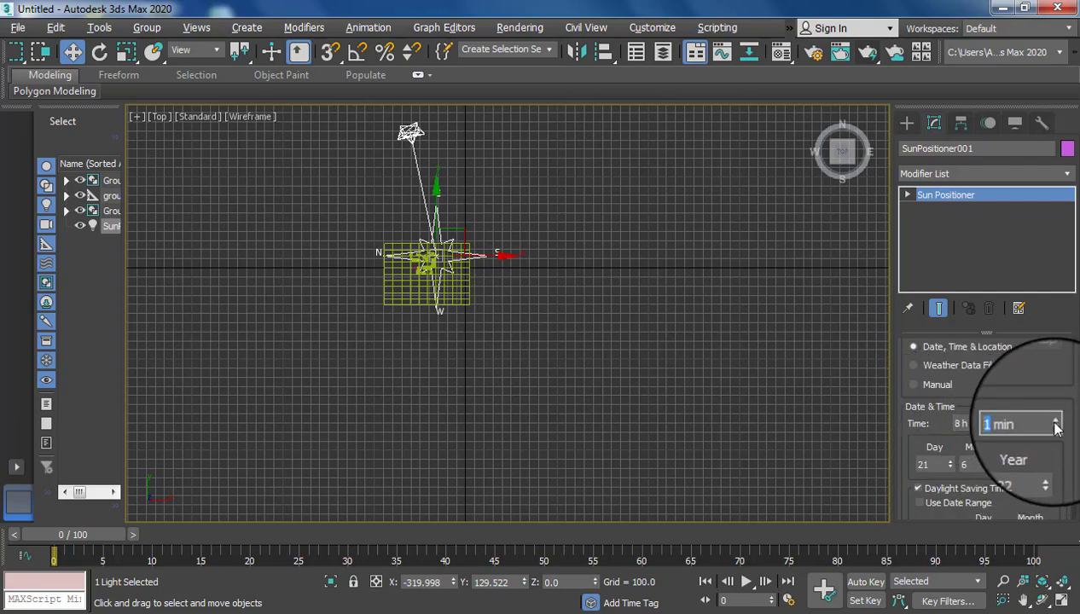
mouse_move(1034, 380)
mouse_down()
mouse_move(1009, 364)
mouse_move(1018, 417)
mouse_move(996, 424)
mouse_move(988, 375)
mouse_up()
click(997, 426)
click(997, 426)
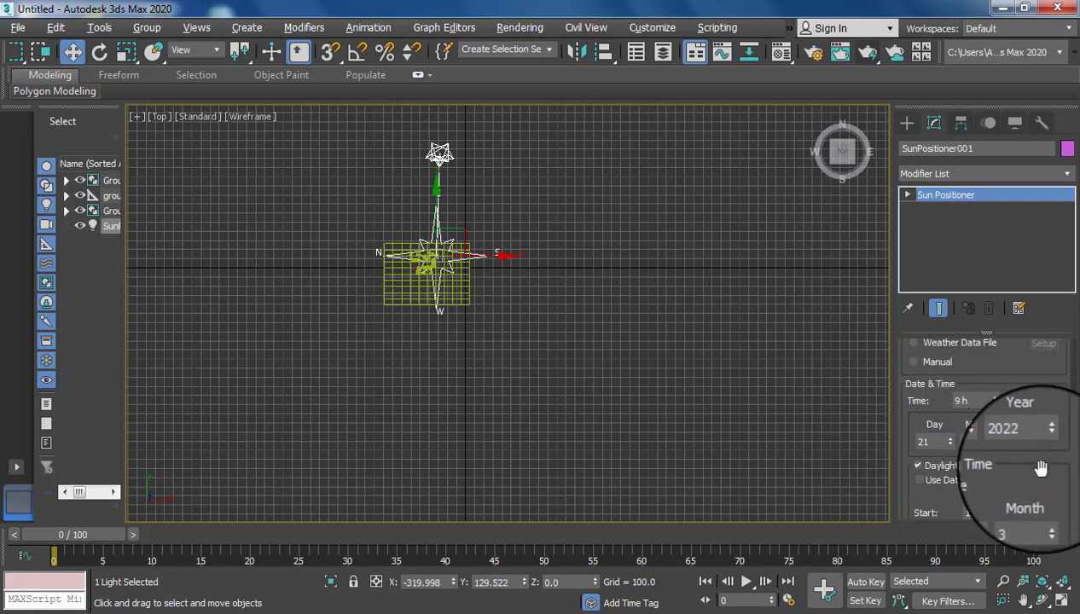
Step: Switch the date and time mode to Weather Data File and inspect its weather data configuration without loading a file
scroll(1032, 468, down, 3)
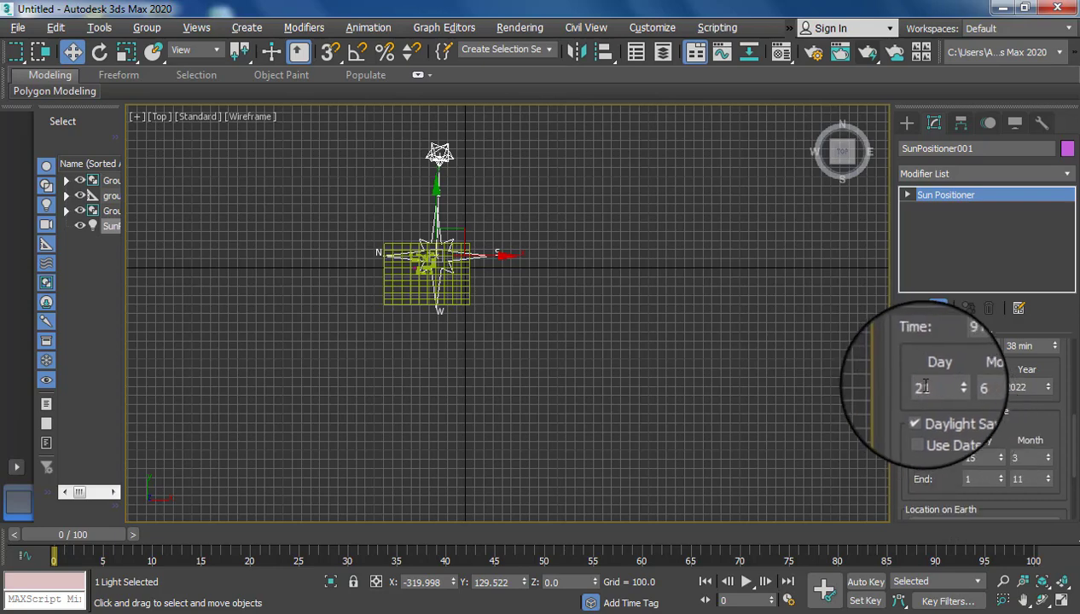
drag(1029, 428, 989, 556)
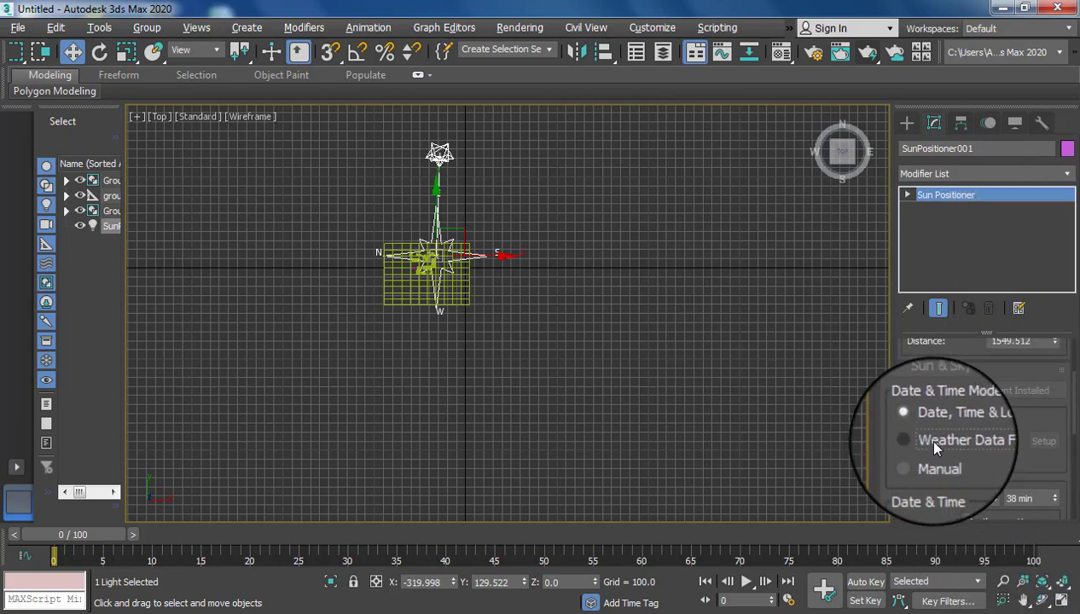
click(934, 444)
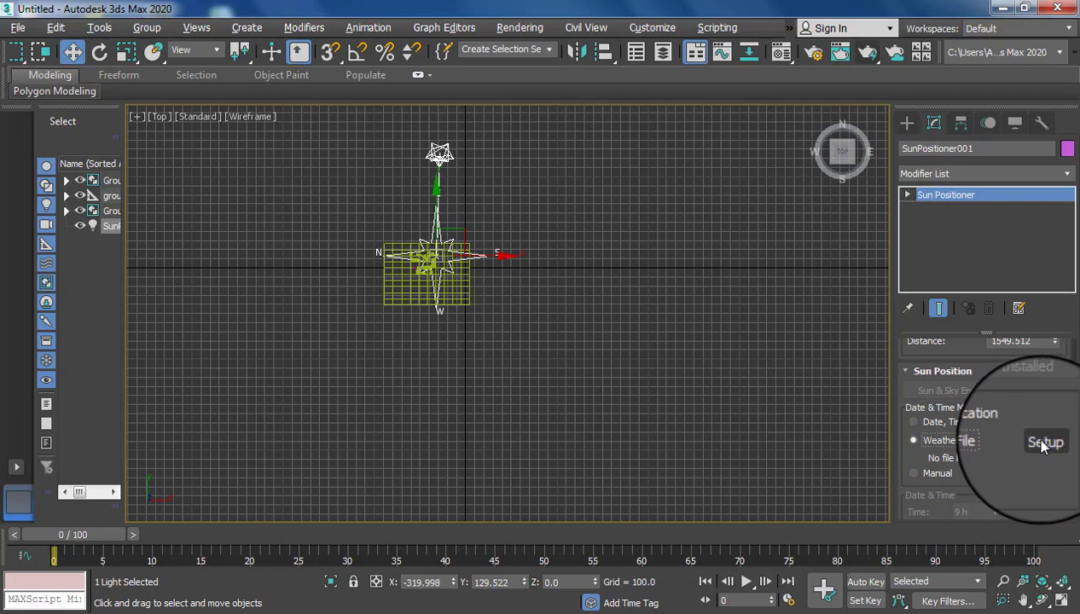
scroll(1054, 401, down, 2)
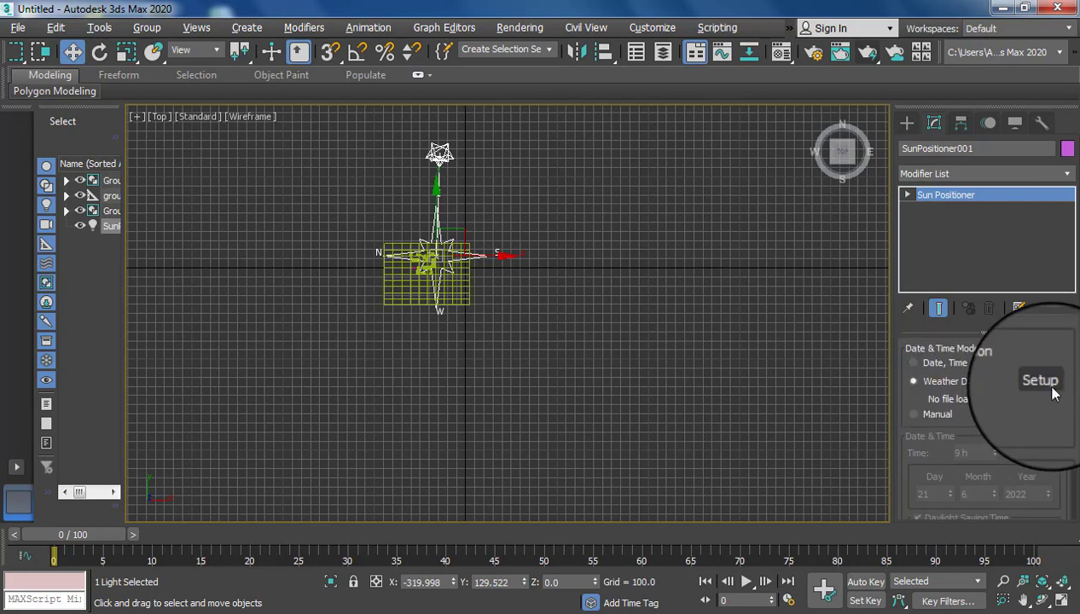
click(1042, 383)
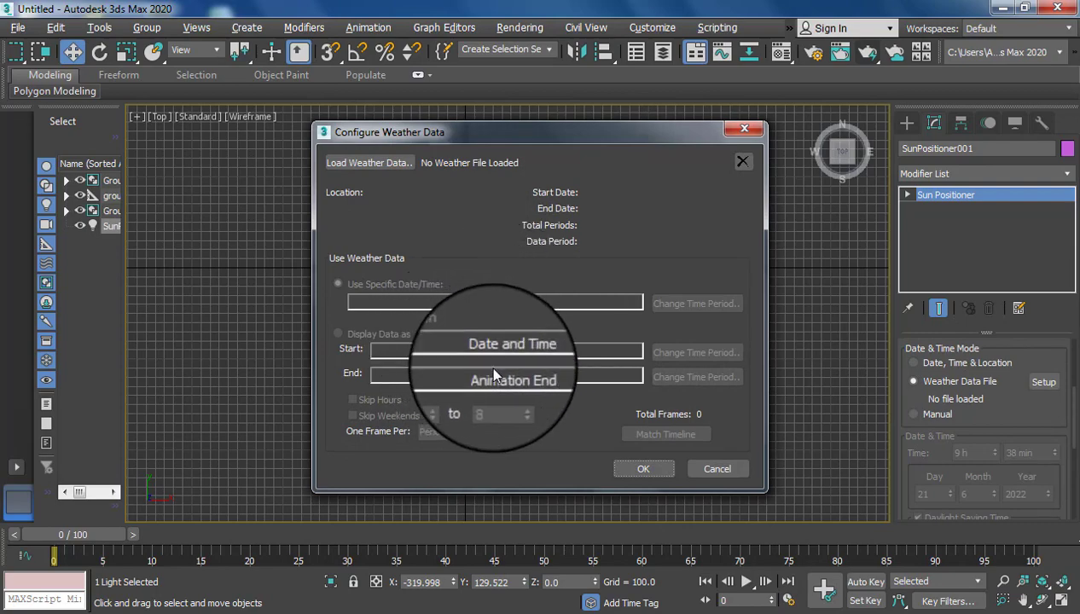
click(715, 469)
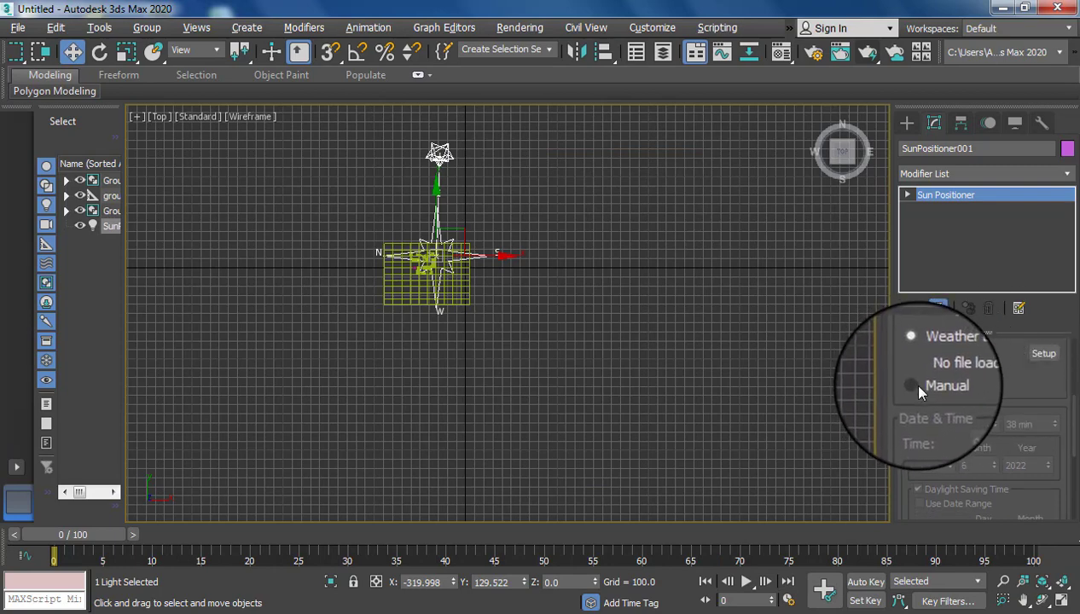
Step: Switch the Sun Positioner's date and time mode to Manual
click(911, 386)
scroll(912, 375, down, 1)
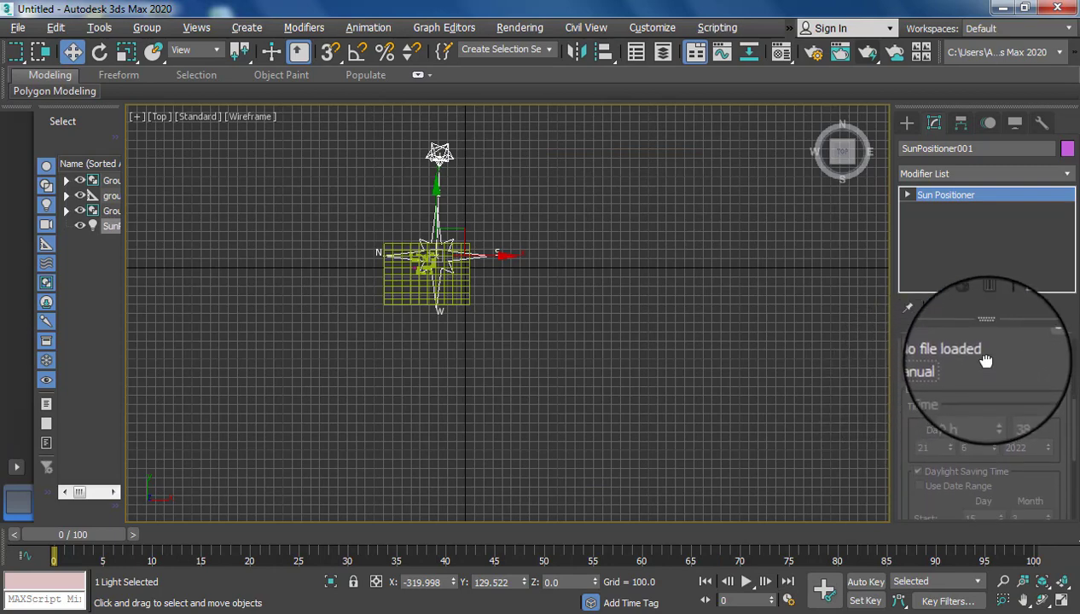
scroll(904, 375, down, 1)
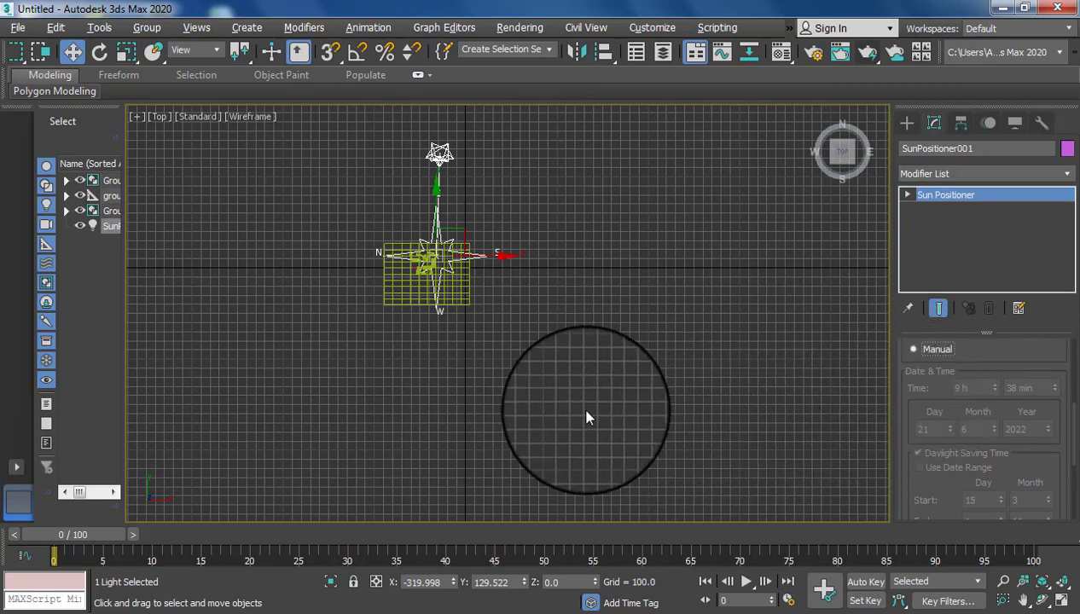
Step: Render the maximized Perspective view to check the new sun direction, and close the rendered image
key(alt+w)
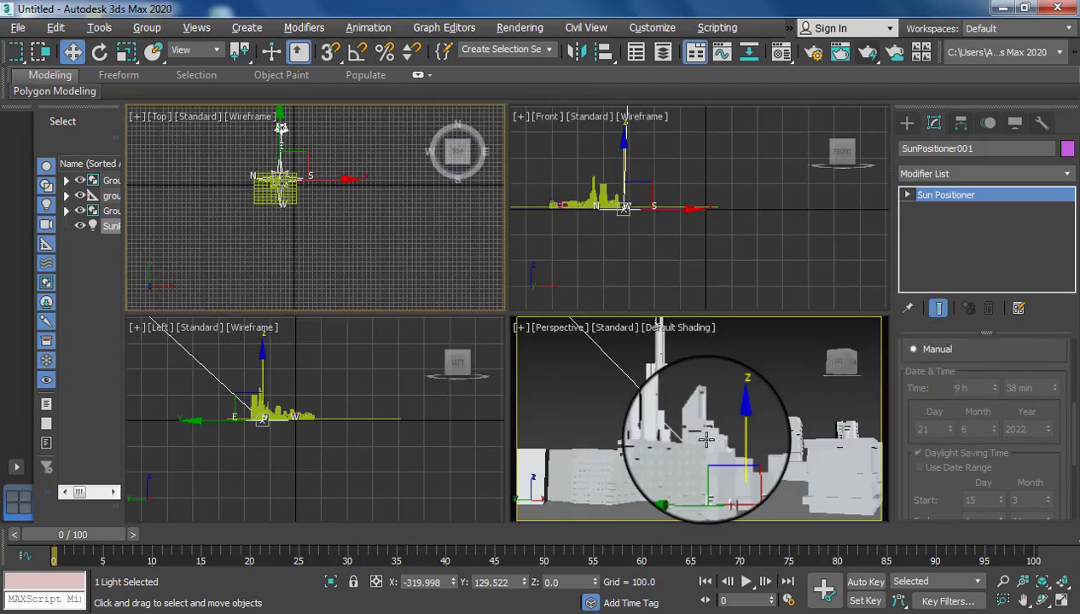
key(alt+w)
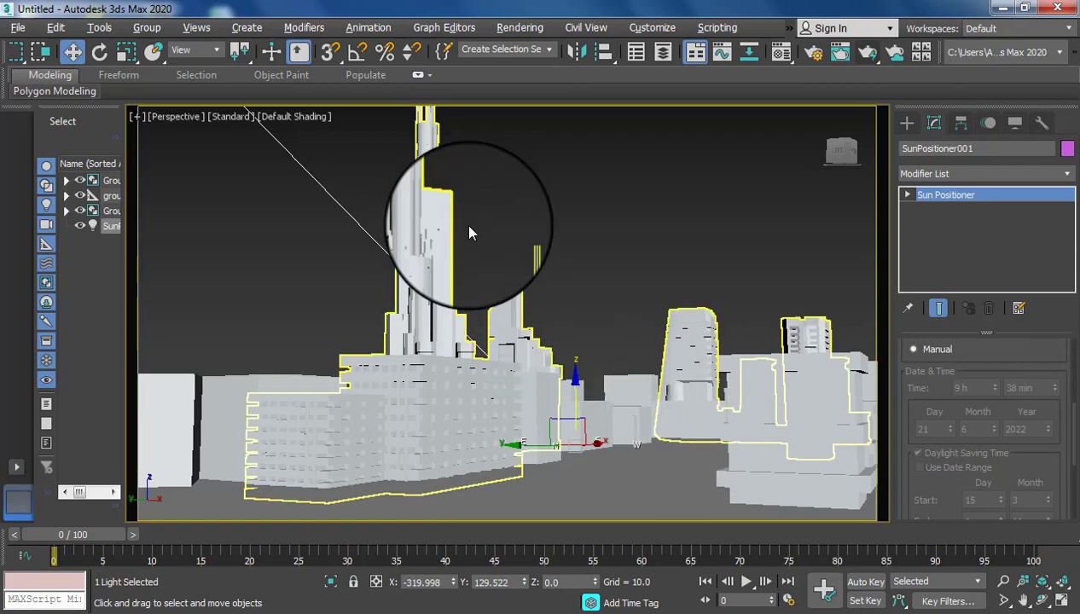
click(863, 51)
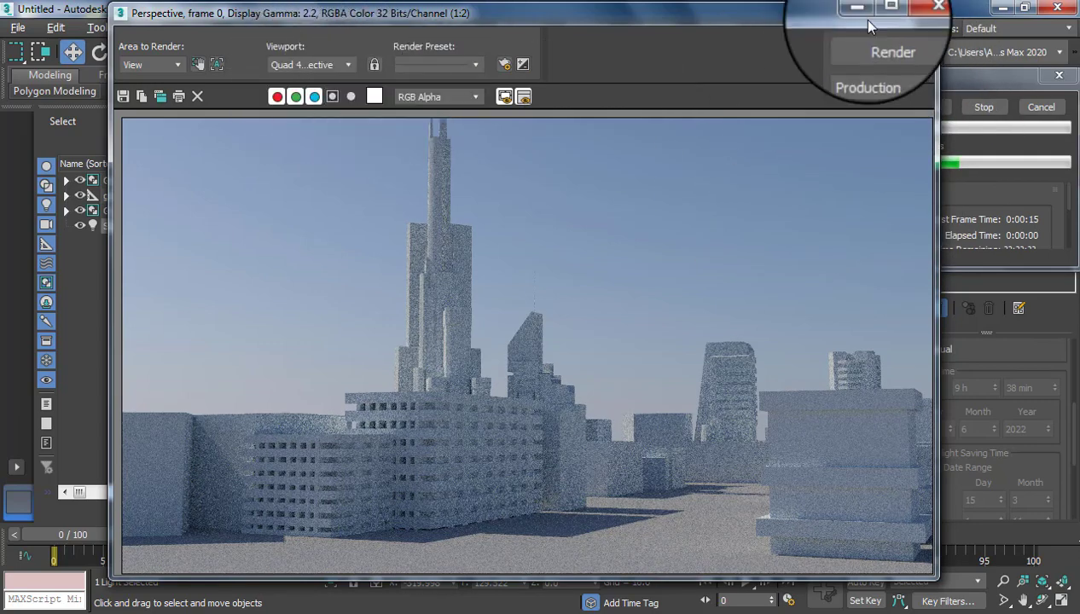
click(916, 12)
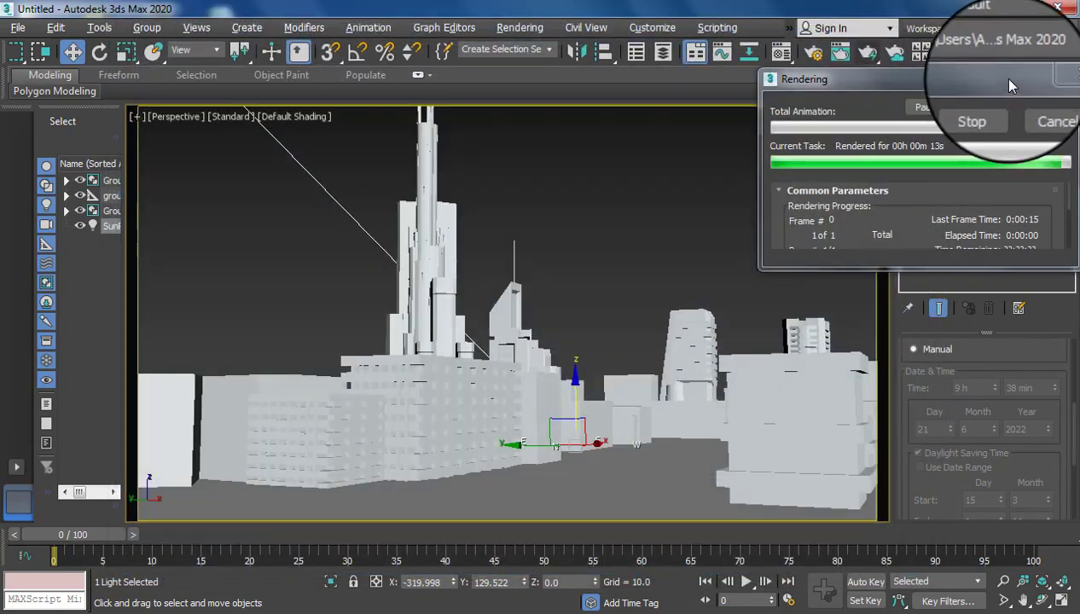
click(832, 89)
Step: Set the render output size to the 320x180 preset and render the Perspective view
click(516, 29)
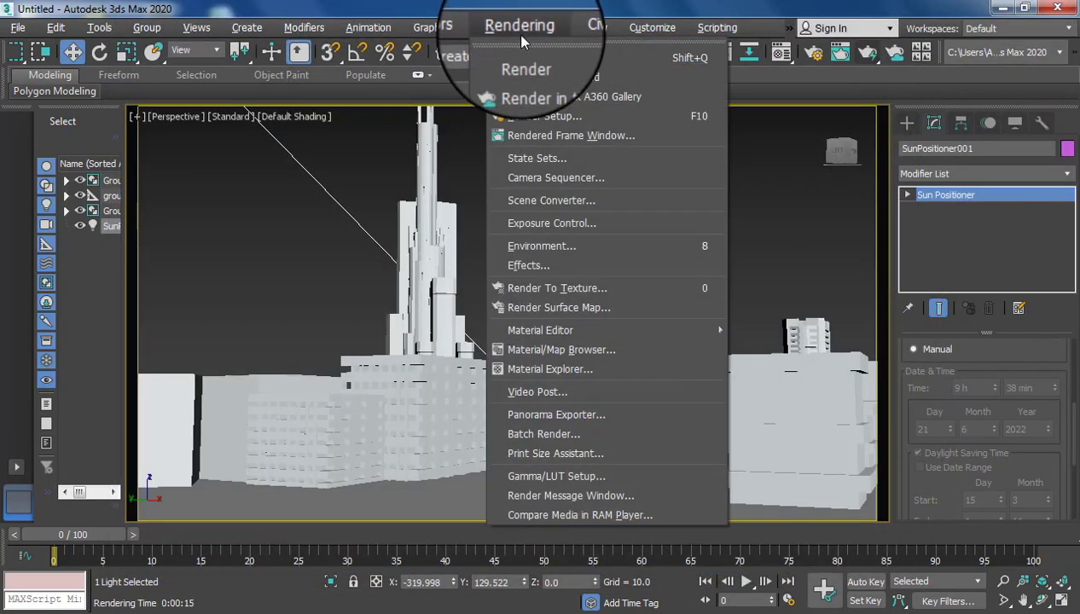
click(525, 123)
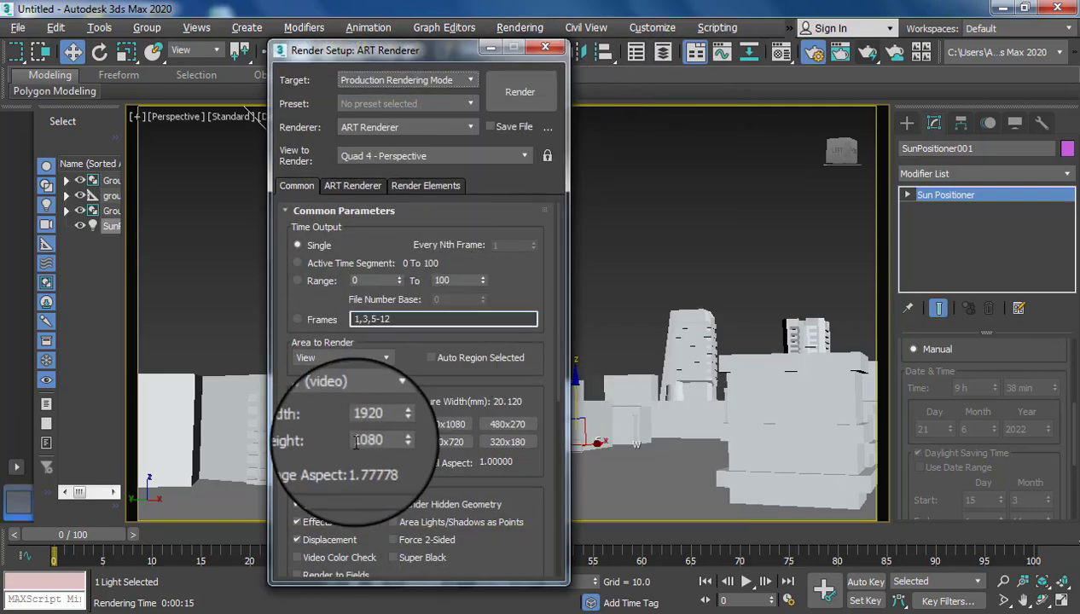
click(490, 436)
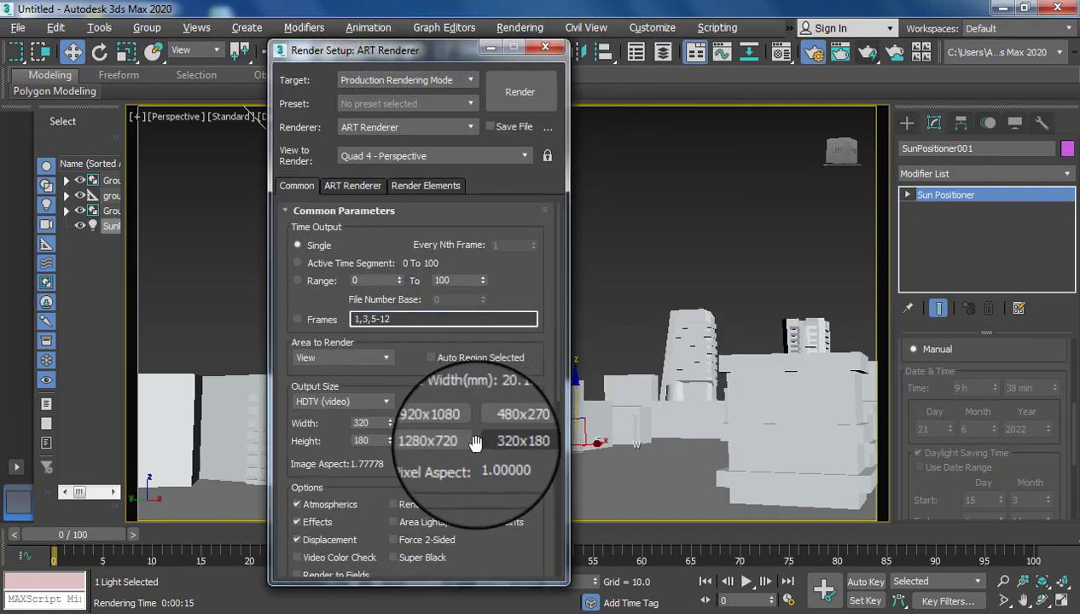
click(527, 93)
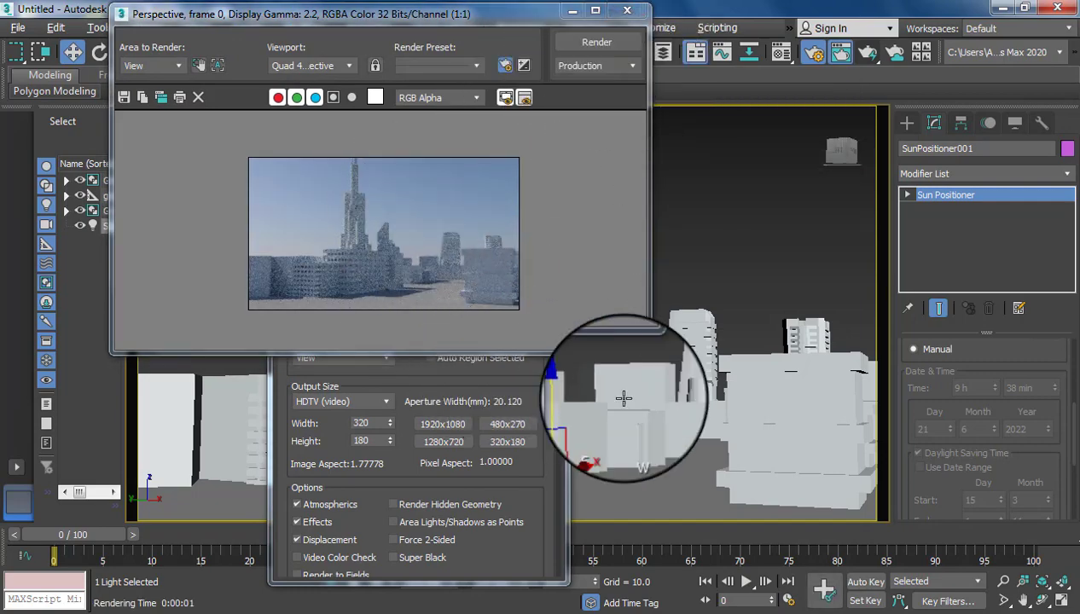
Step: Close the render setup, review the small rendered image once more and leave it minimized
click(754, 282)
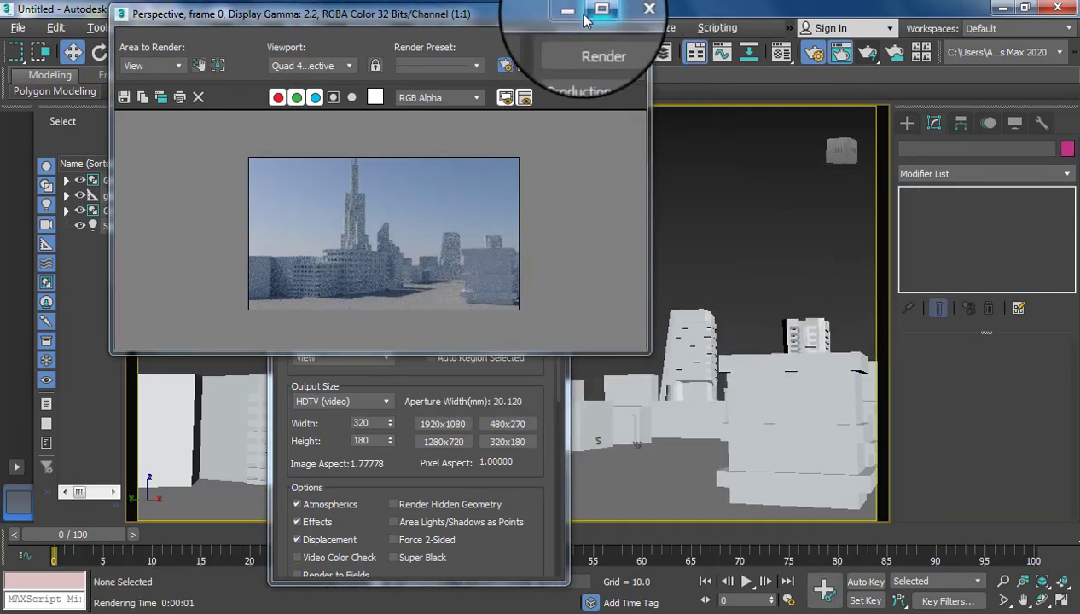
click(627, 11)
click(559, 51)
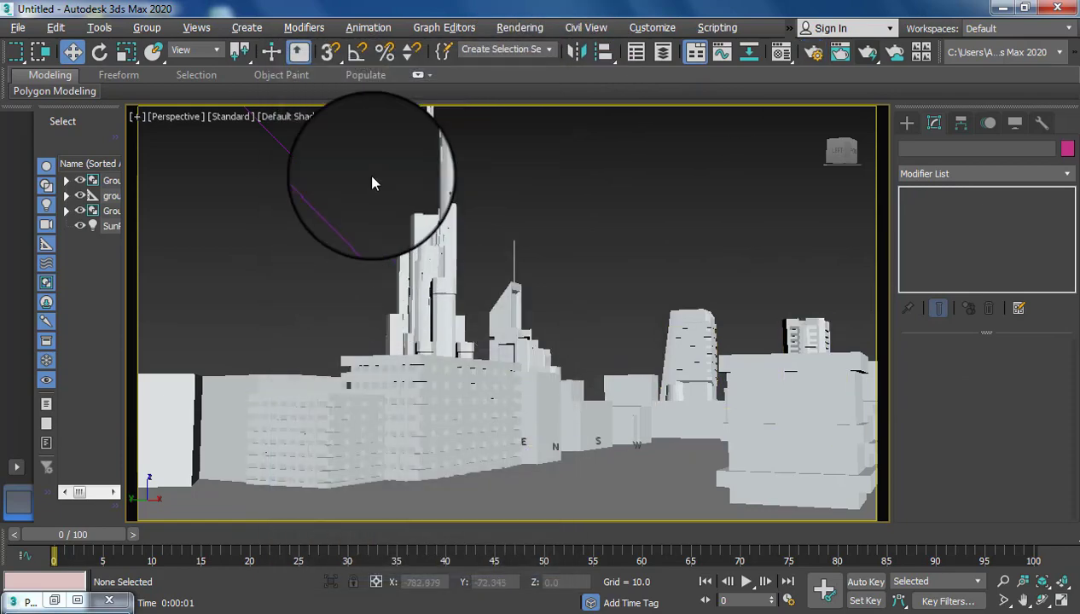
click(55, 603)
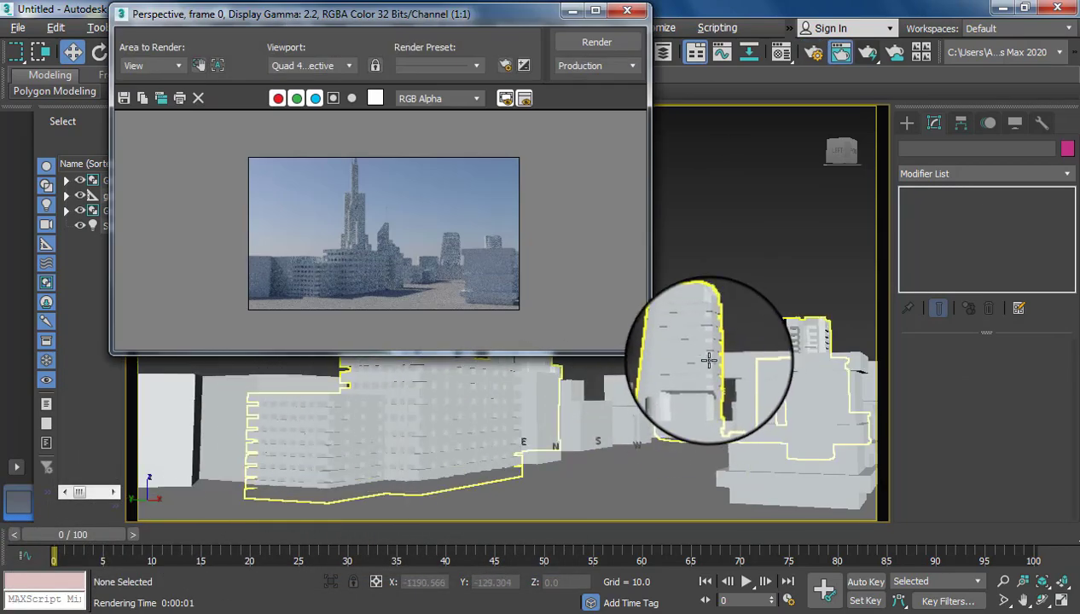
click(573, 10)
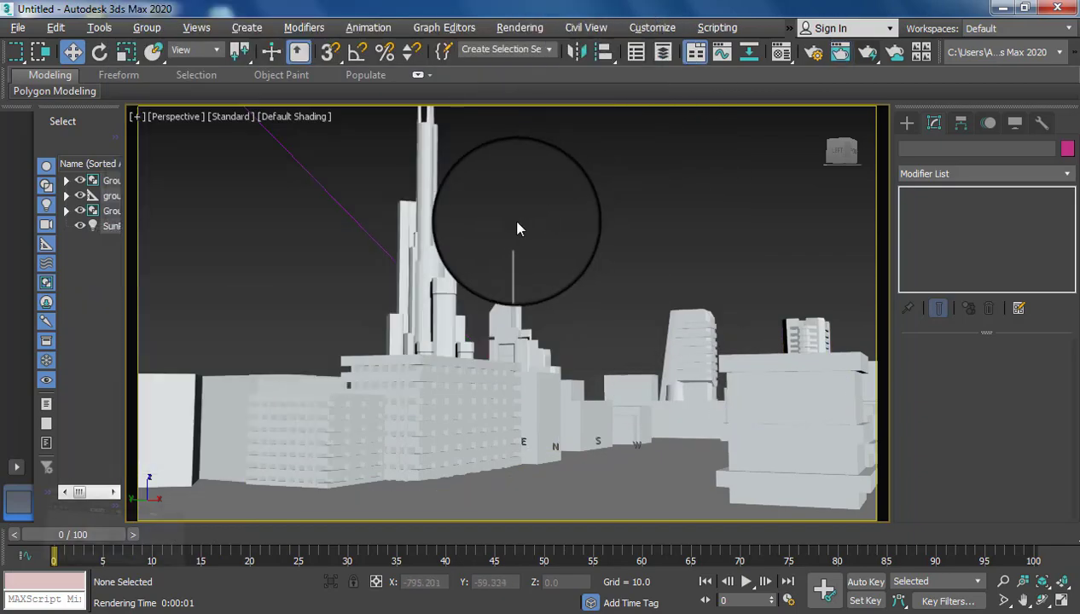
Step: Select the Sun Positioner in the Perspective view and set its date and time mode to Date, Time & Location
scroll(523, 228, down, 15)
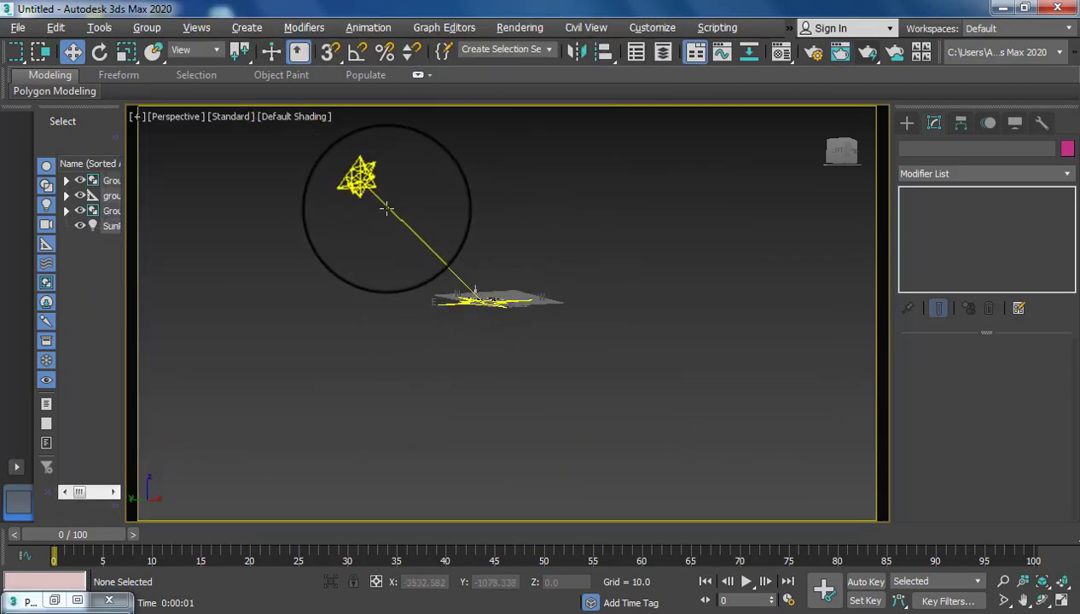
click(387, 209)
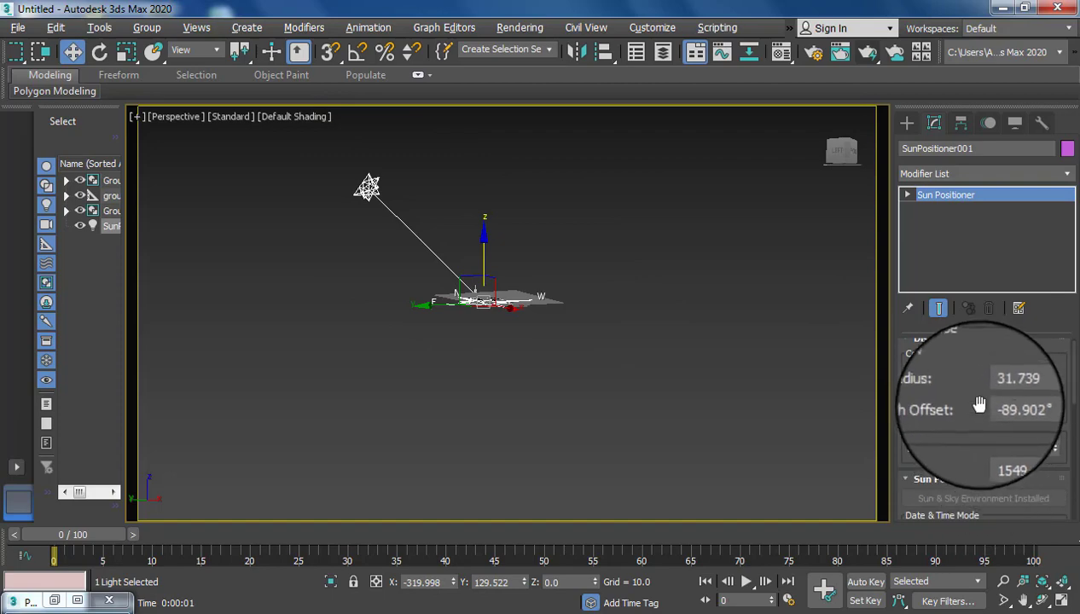
drag(964, 426, 954, 318)
click(932, 415)
click(932, 414)
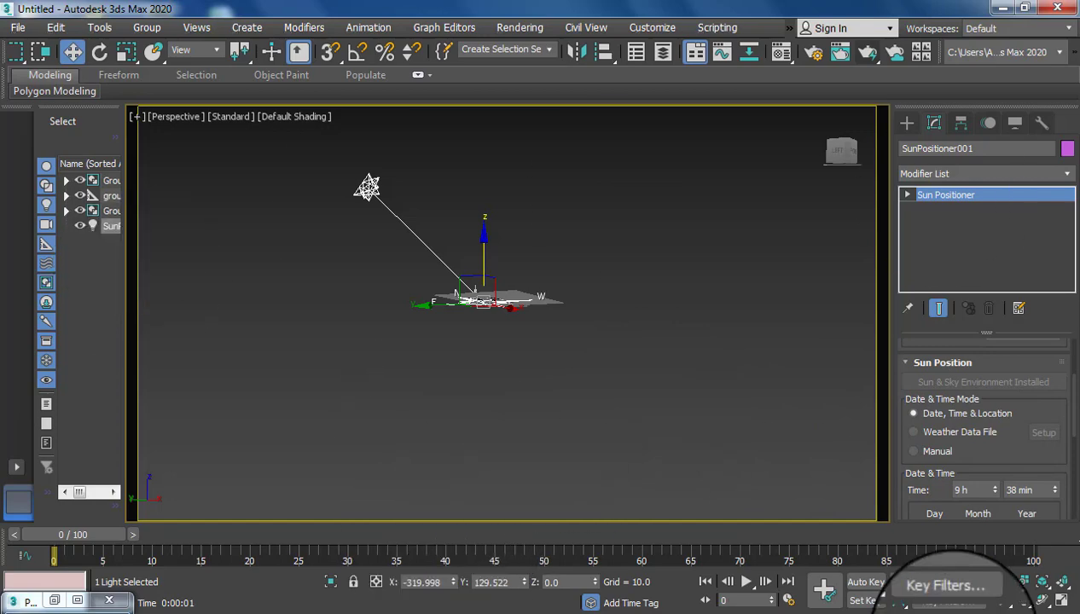
Step: Frame the city buildings close up in the maximized Perspective view and bring the rendered frame window back up beside the sun's parameters
click(1062, 602)
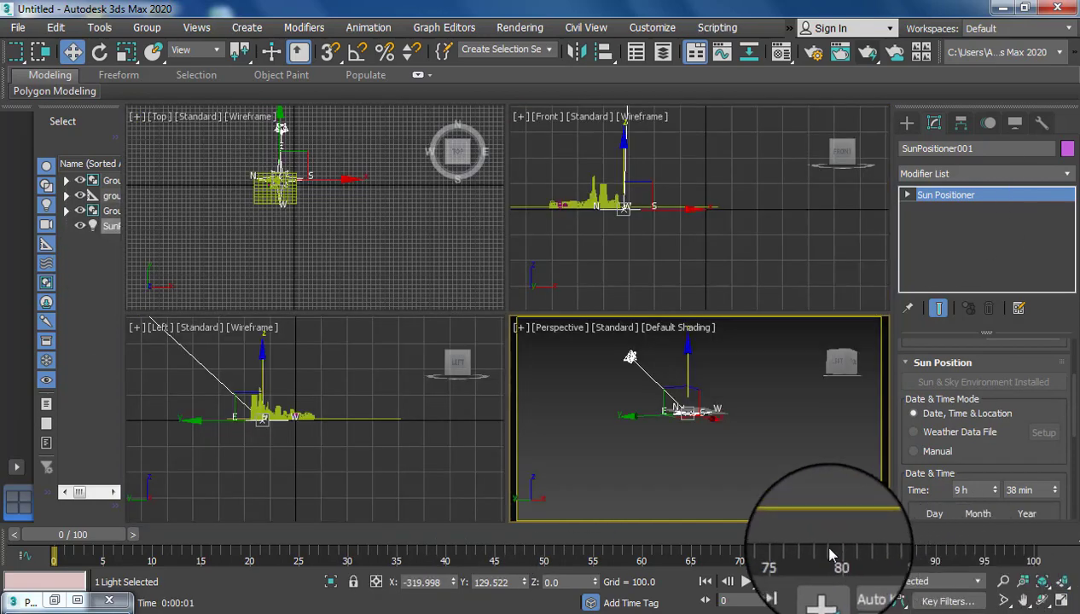
alt+middle_drag(779, 493, 656, 468)
key(alt+w)
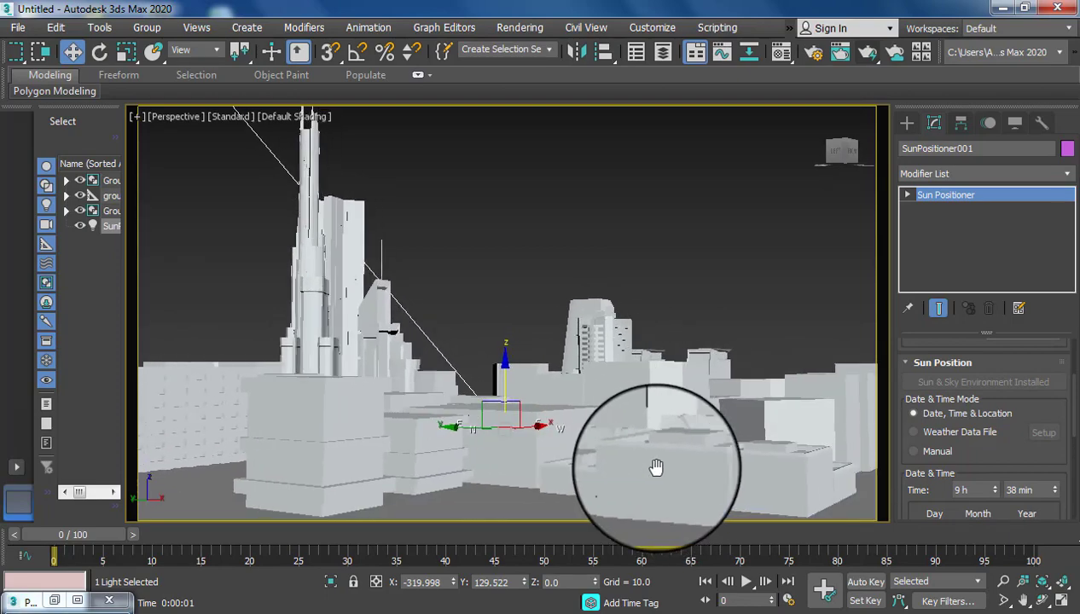
scroll(651, 463, down, 1)
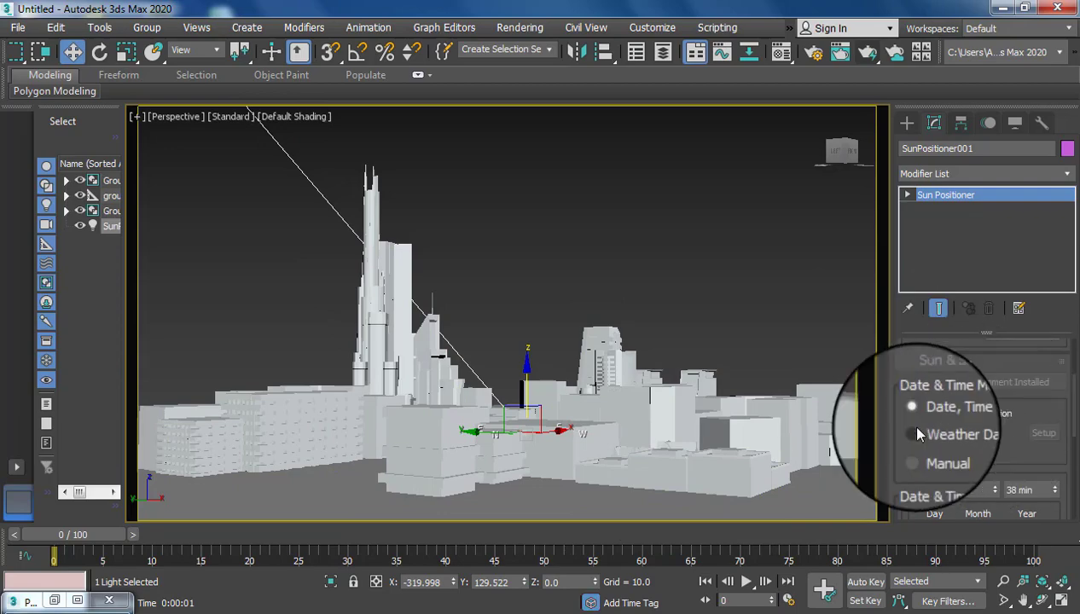
key(shift+q)
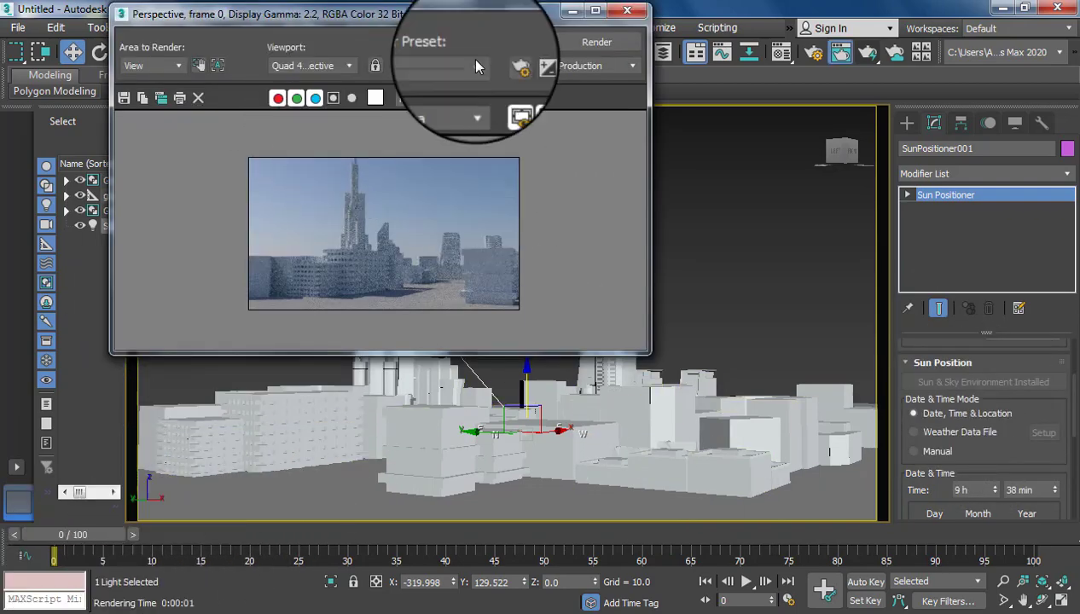
drag(459, 26, 352, 32)
Step: Test-render the Perspective view with the sun's time at 18 h and again at 15 h
drag(1000, 442, 1005, 381)
drag(995, 432, 993, 404)
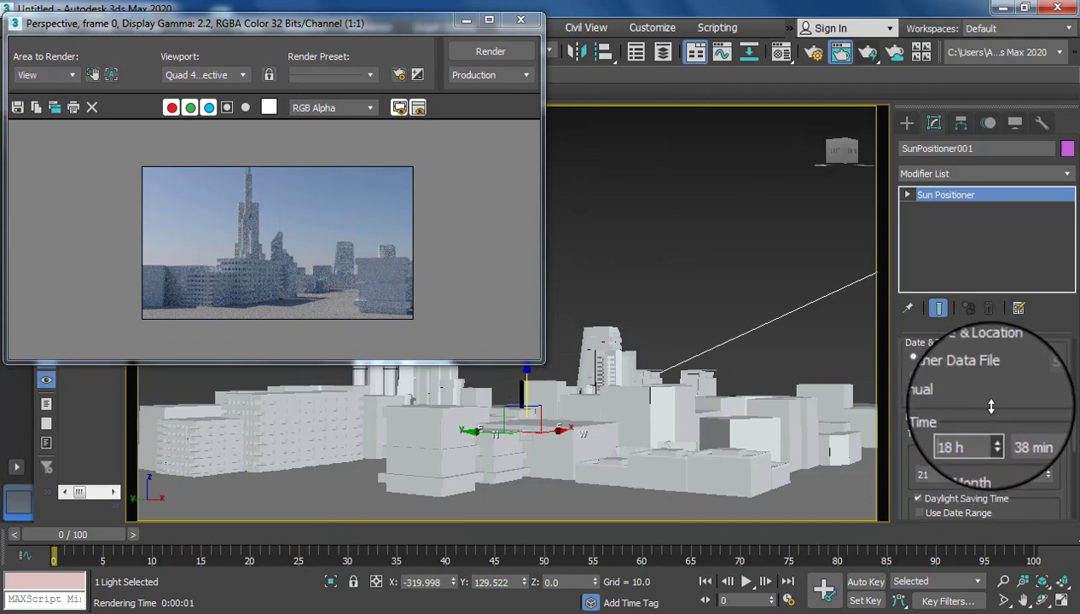
click(490, 51)
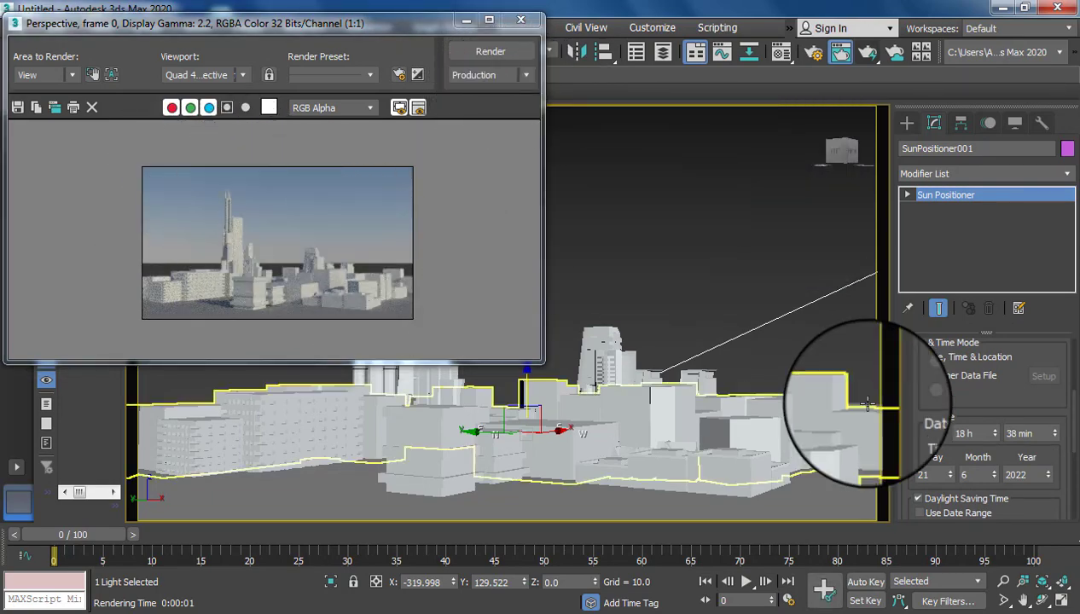
scroll(994, 375, down, 2)
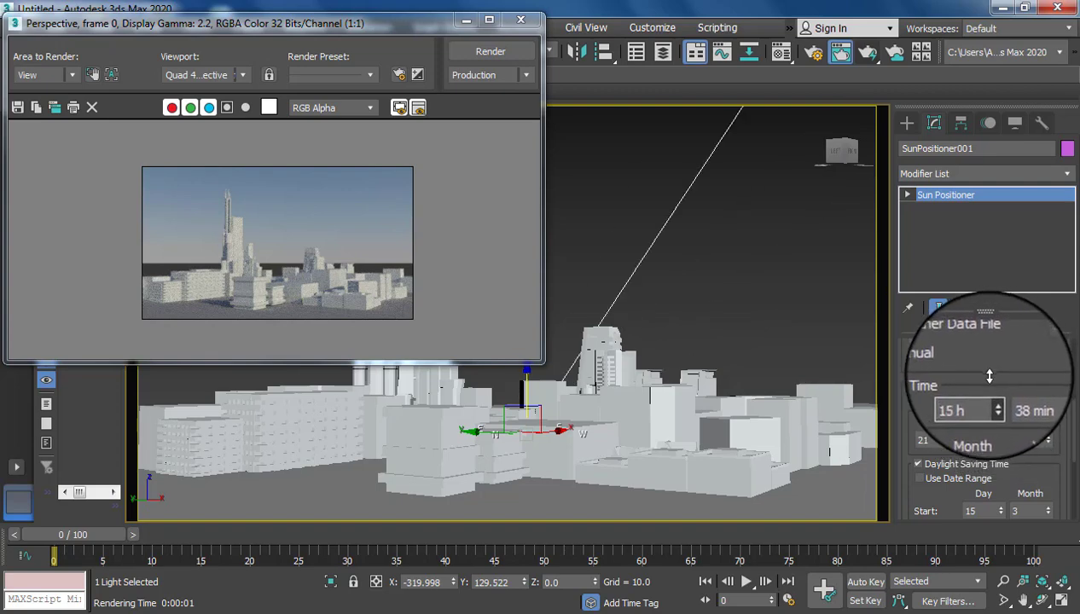
click(994, 395)
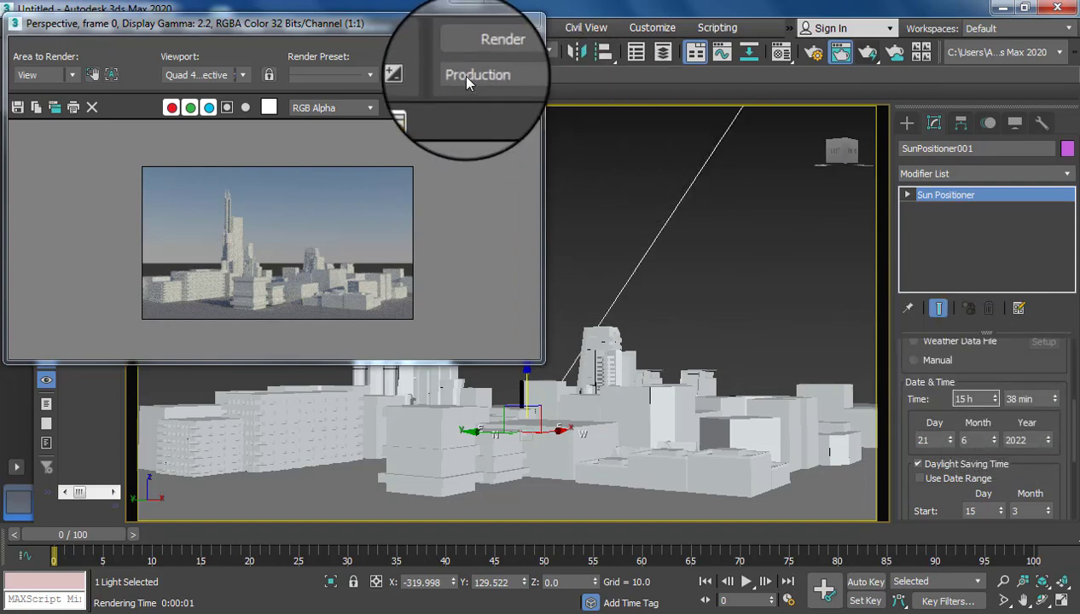
click(473, 53)
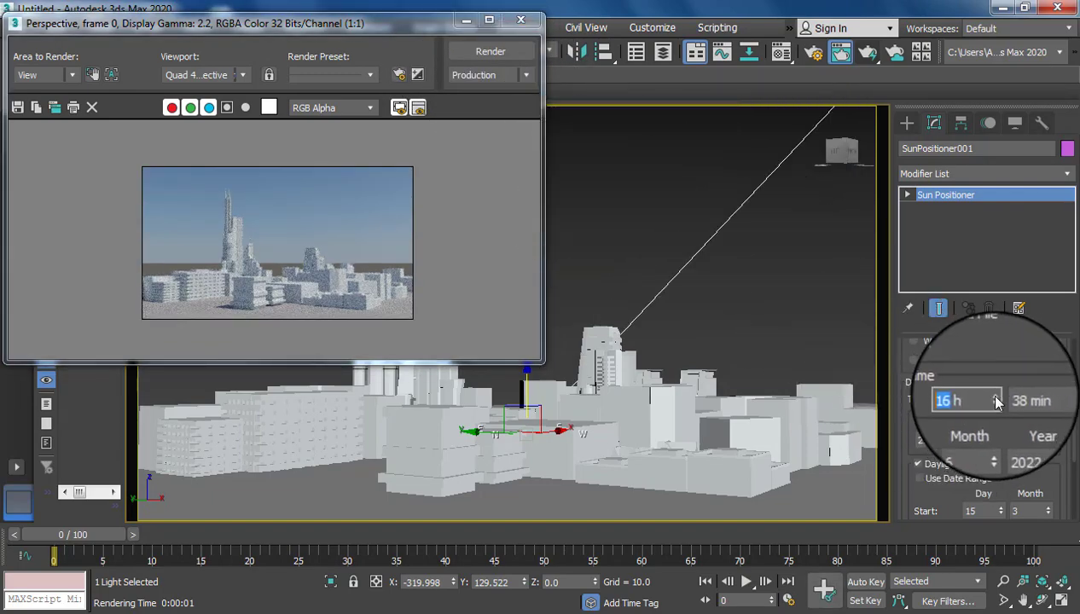
Step: Test-render the view with the sun's time at 21 h and again at 7 h, and close the rendered image
drag(996, 402, 992, 378)
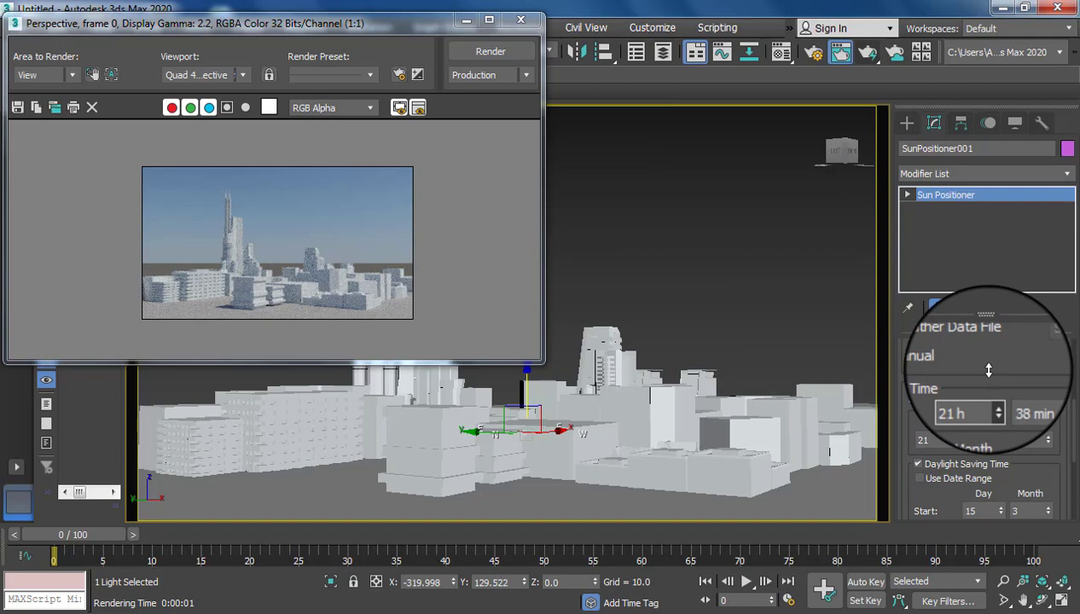
click(487, 51)
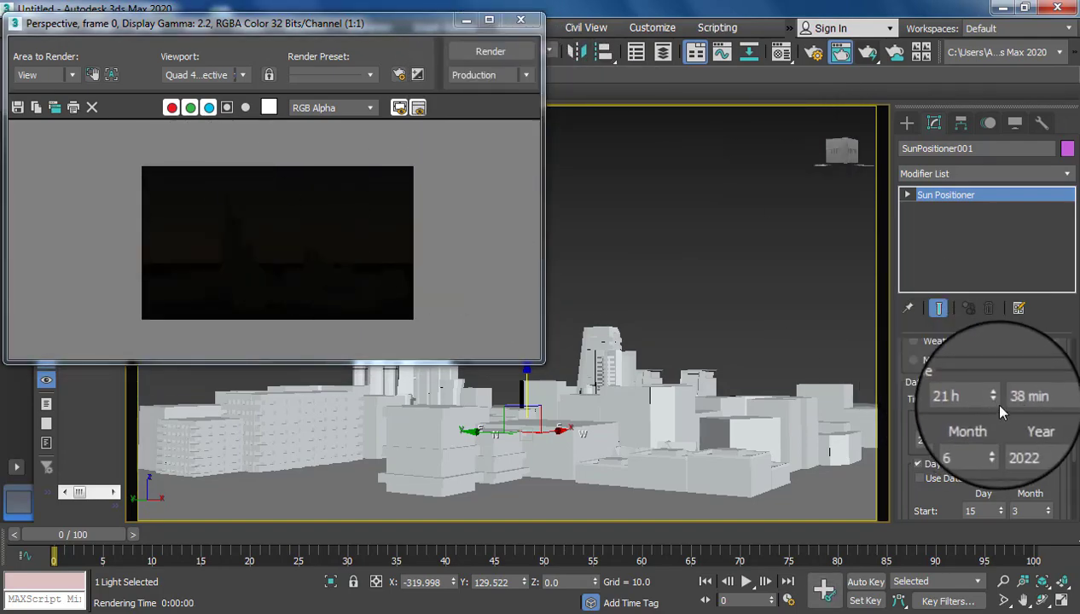
drag(995, 403, 987, 384)
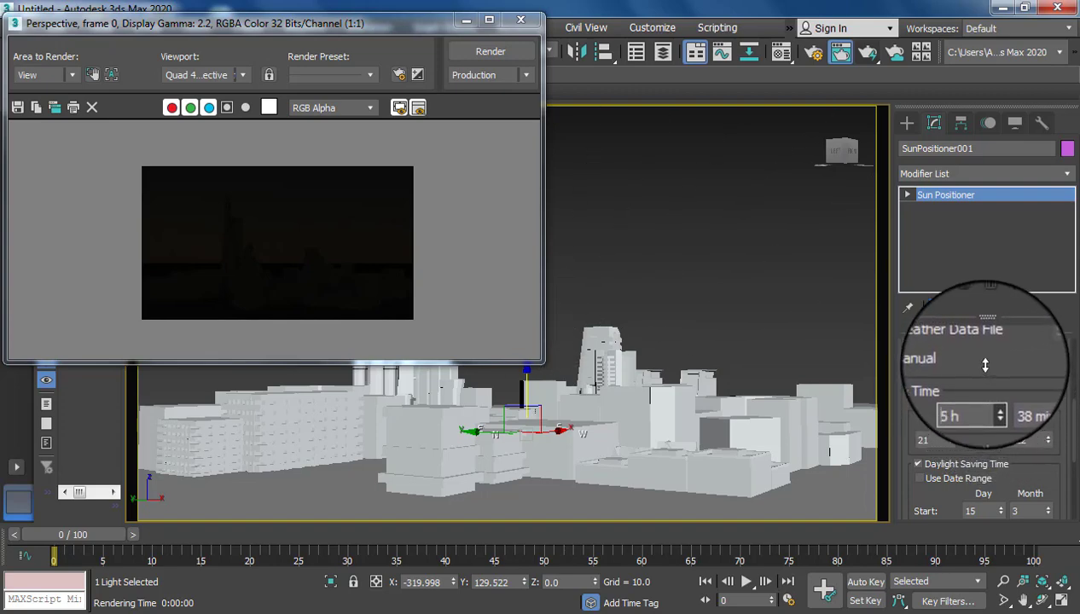
click(486, 53)
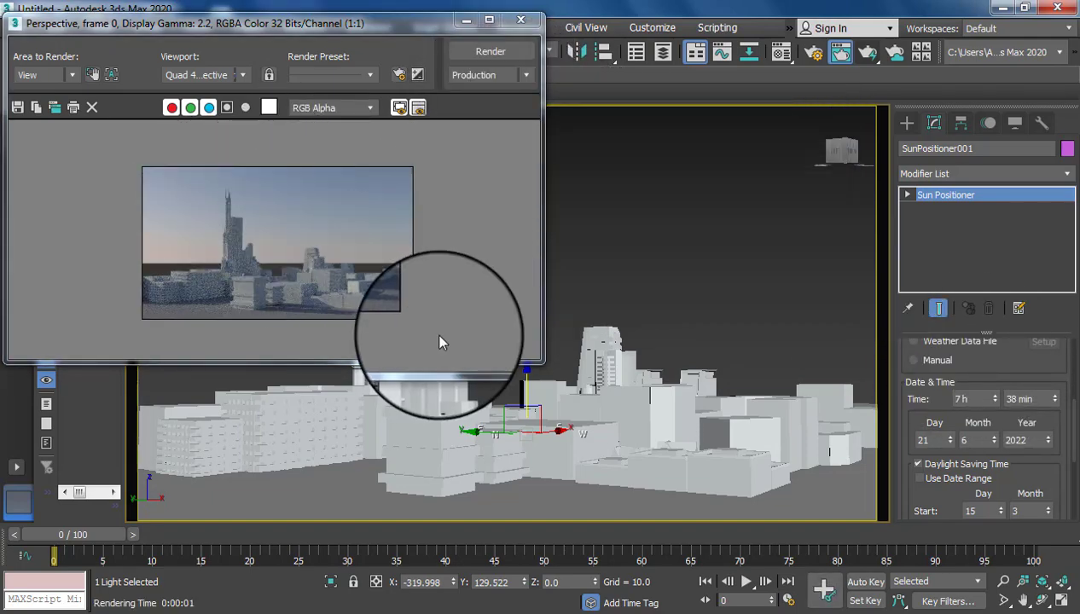
click(521, 18)
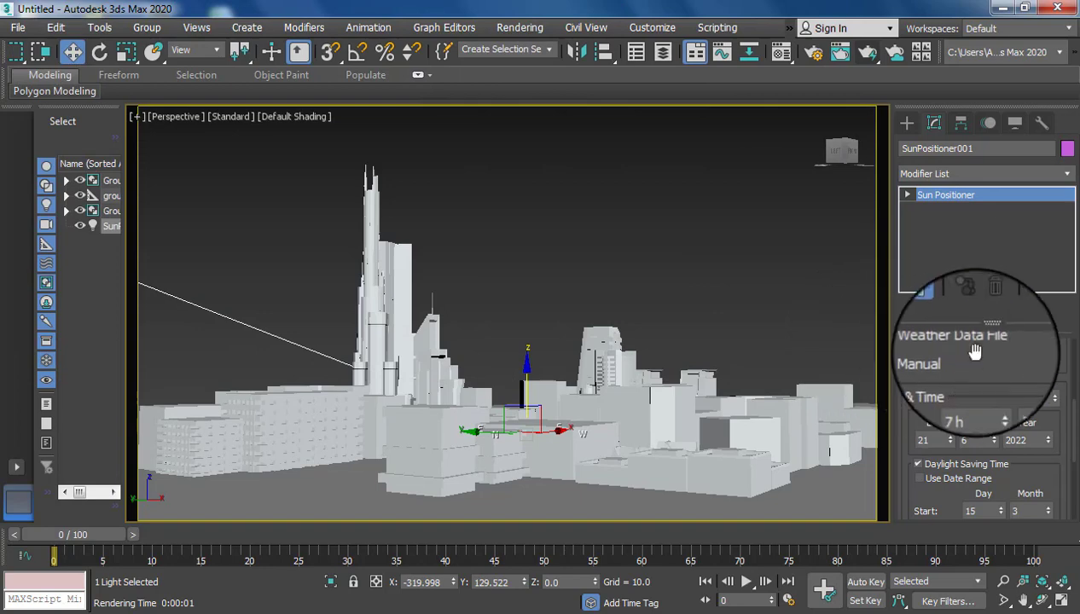
Step: Switch the Sun Positioner's date and time mode to Manual and frame the whole ground plane together with the sun
click(914, 361)
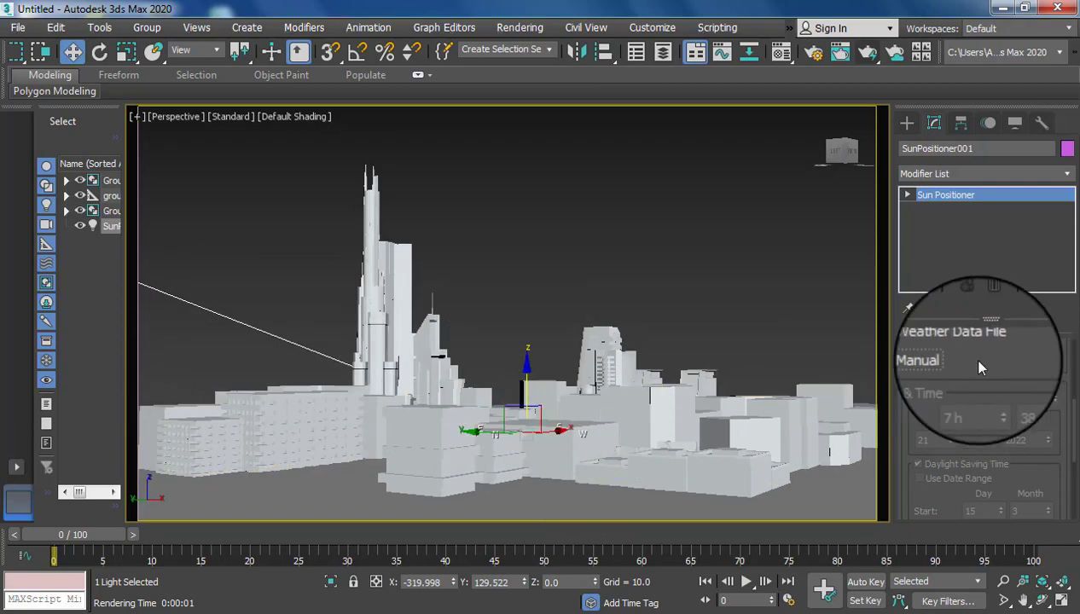
scroll(318, 270, down, 10)
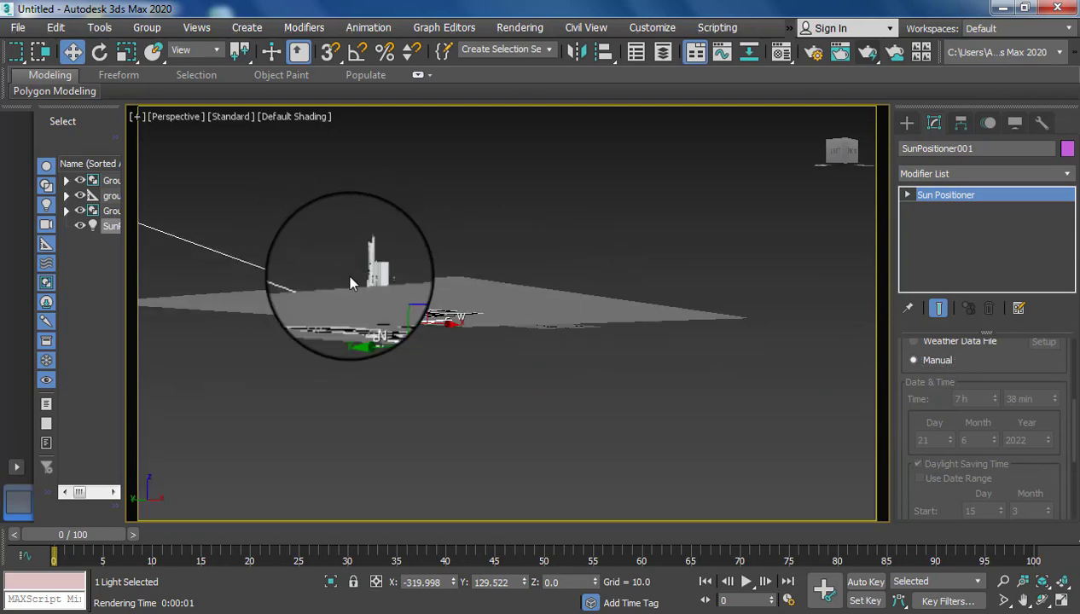
scroll(349, 284, down, 2)
middle_drag(348, 298, 367, 333)
mouse_move(271, 306)
alt+middle_down()
mouse_move(306, 313)
mouse_move(272, 305)
alt+middle_up()
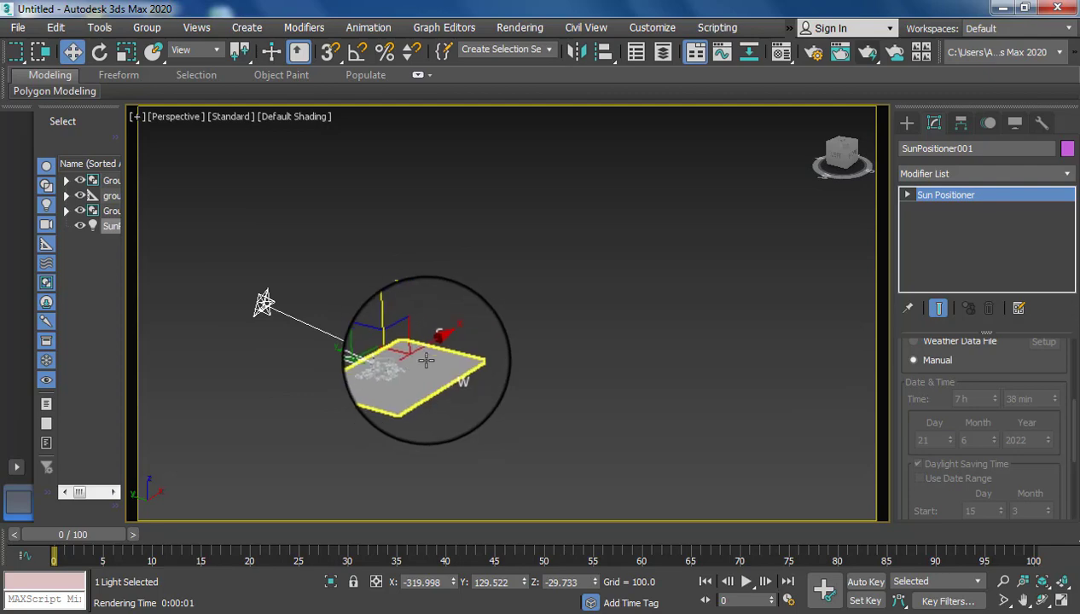
Step: Try to move the Sun Positioner in the Perspective view and undo the last changes
drag(428, 350, 552, 335)
key(ctrl+z)
key(ctrl+z)
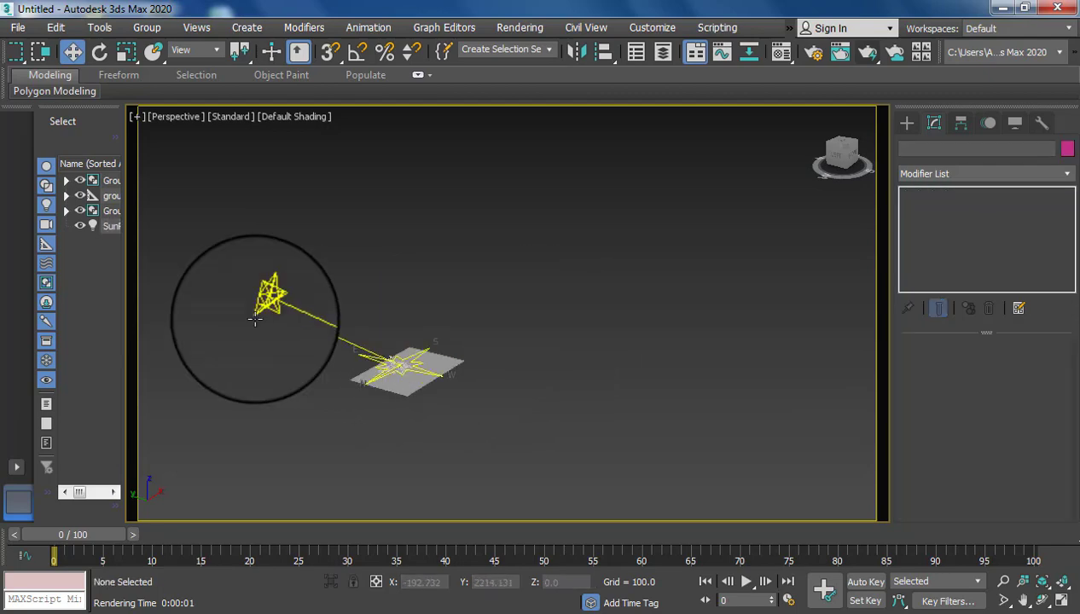
Step: Reselect the Sun Positioner and look through its display, date and time, location and horizontal coordinates parameters
click(266, 306)
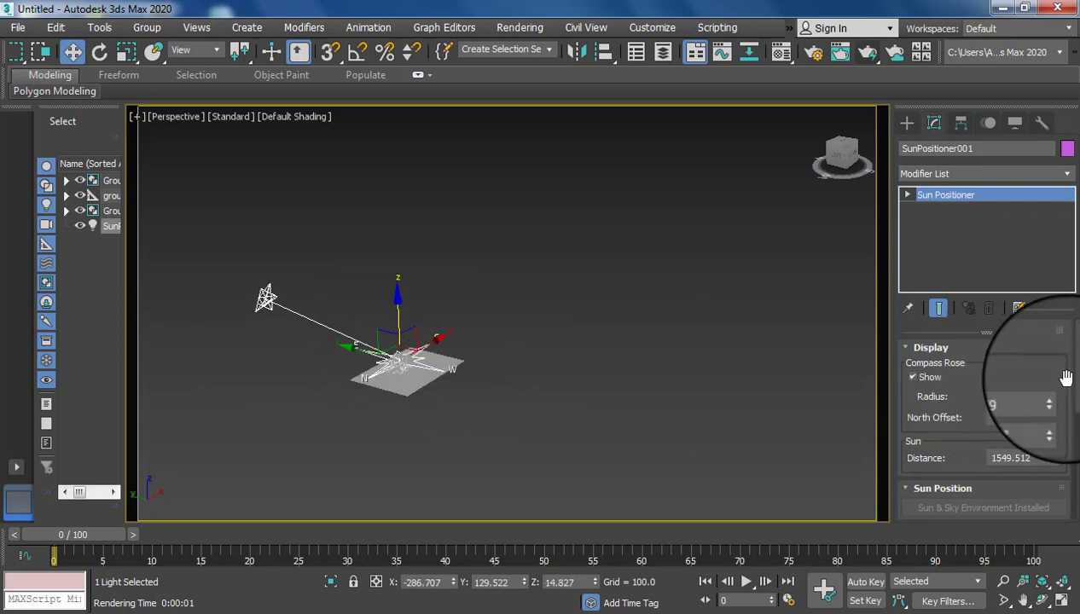
drag(960, 400, 966, 325)
scroll(981, 432, down, 5)
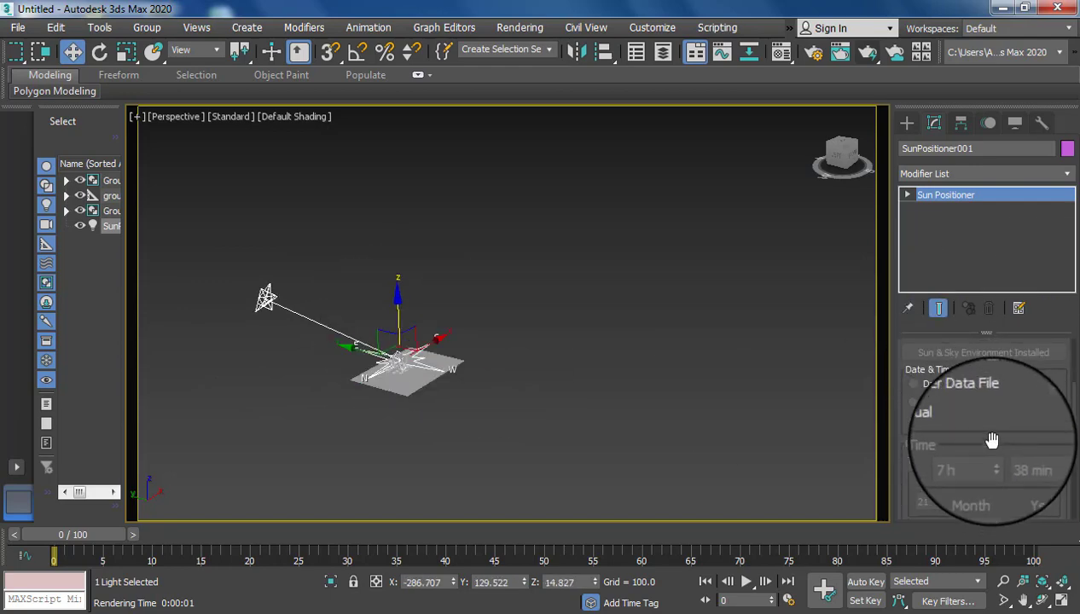
scroll(984, 435, down, 3)
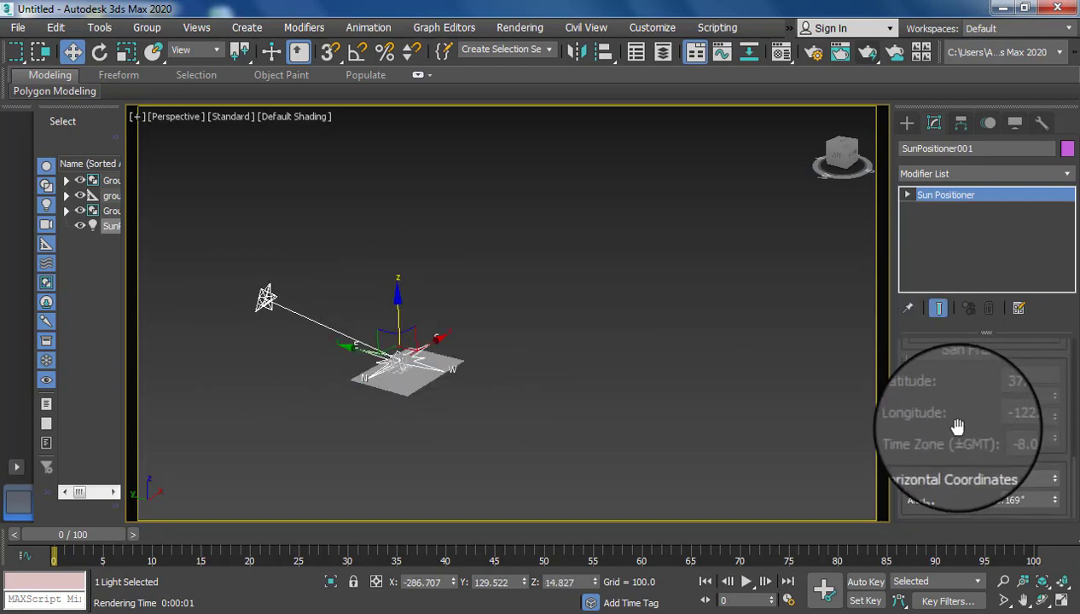
drag(952, 401, 952, 451)
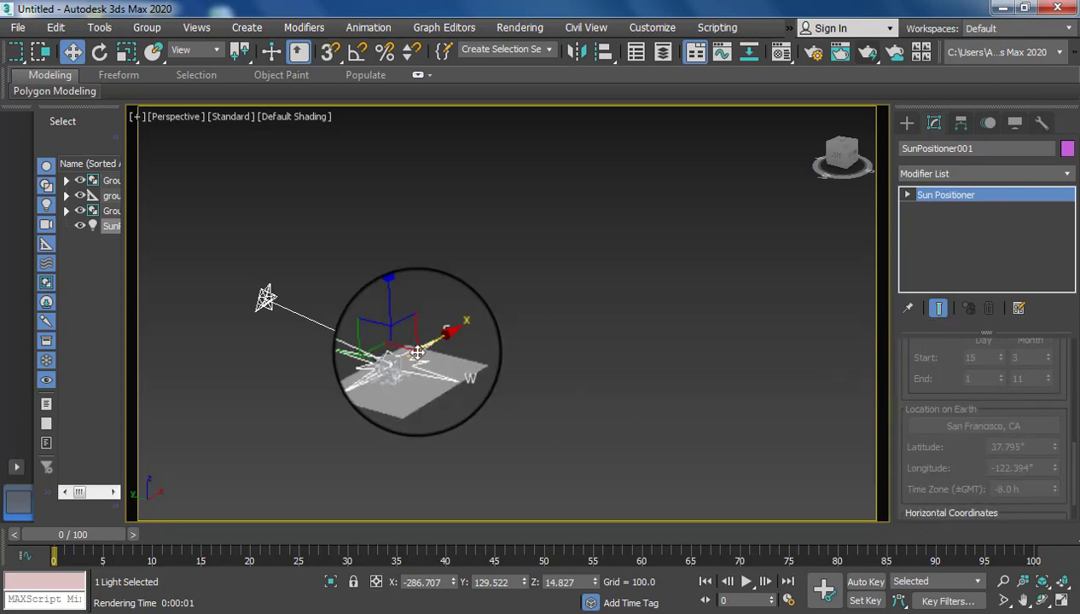
mouse_move(400, 335)
mouse_down()
mouse_move(399, 321)
mouse_move(398, 333)
mouse_up()
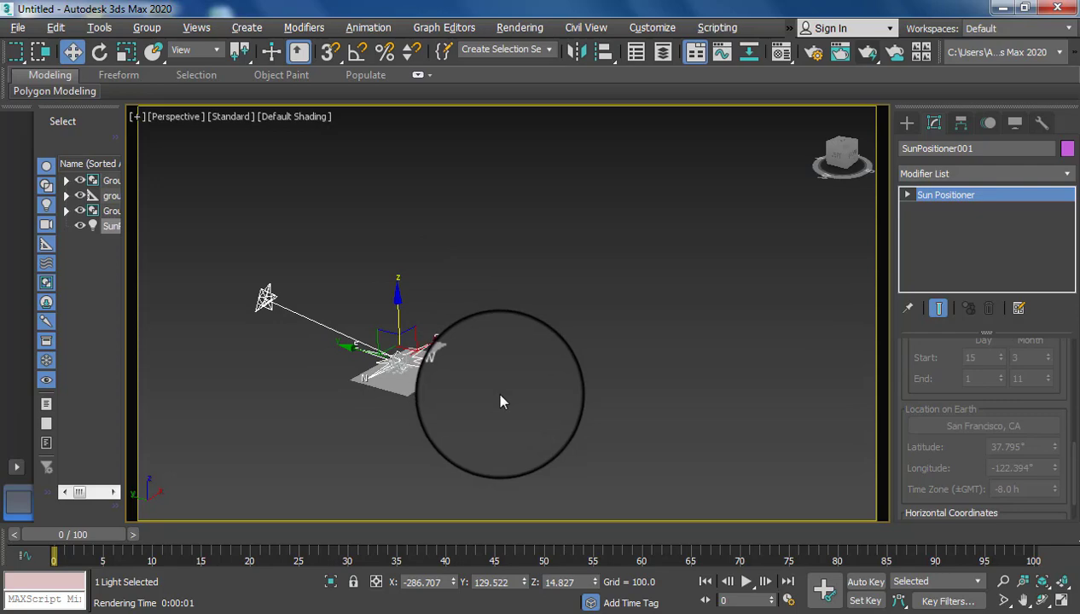
Step: Move the Sun Positioner's compass along X to about -448.6, in among the city buildings
scroll(392, 383, up, 3)
middle_drag(392, 383, 614, 386)
scroll(475, 390, up, 3)
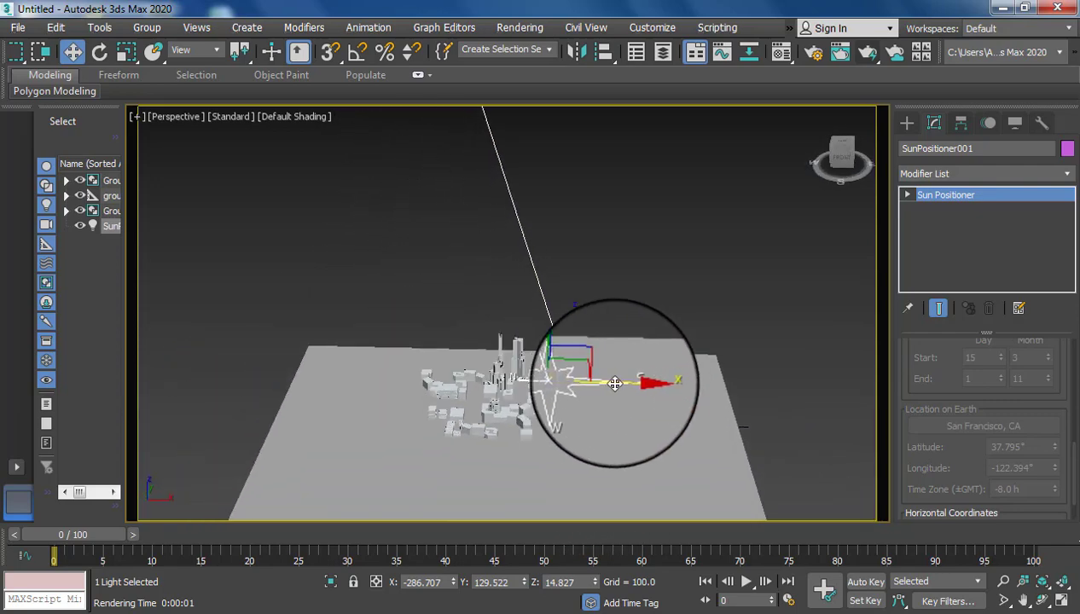
drag(592, 385, 551, 390)
scroll(531, 414, up, 2)
alt+middle_drag(531, 415, 538, 369)
scroll(537, 369, up, 2)
scroll(569, 484, up, 3)
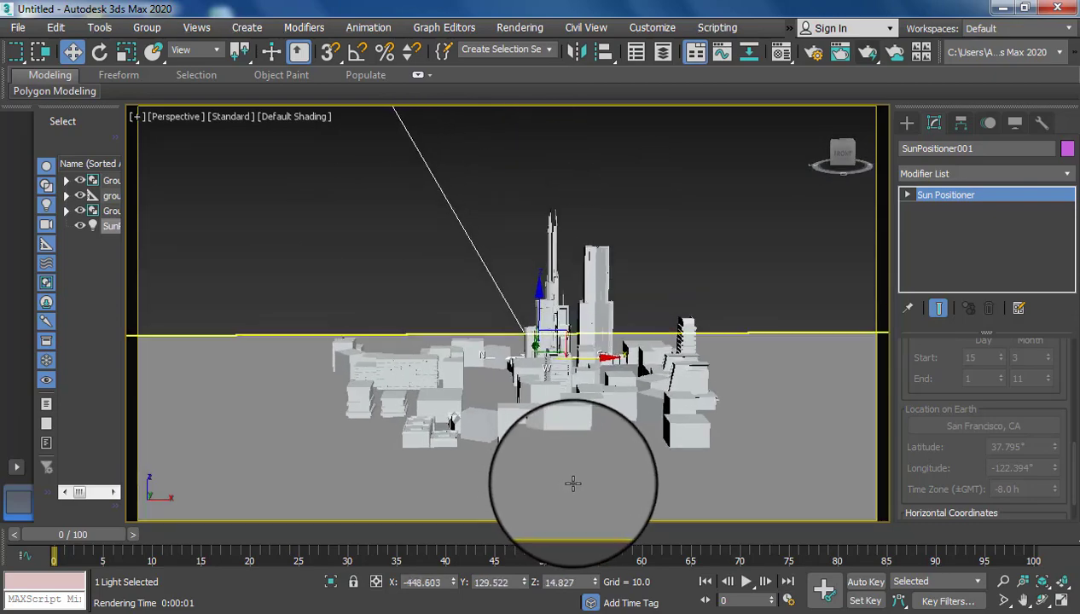
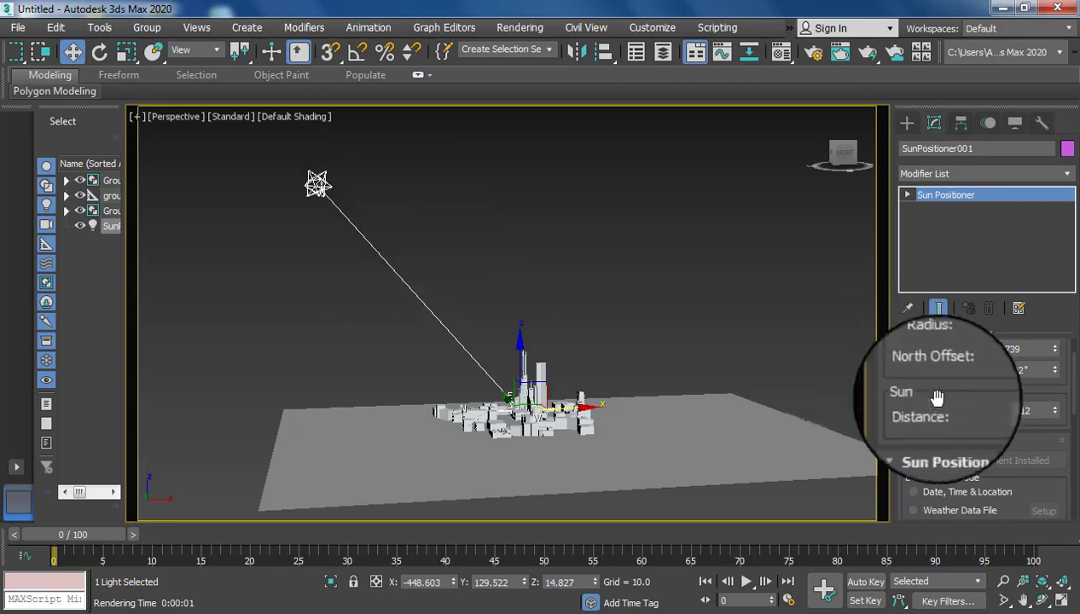
Step: At the Sun sub-object level, move the sun low beside the tall towers, to about X -405.6 and Z 65.4
click(908, 196)
click(921, 209)
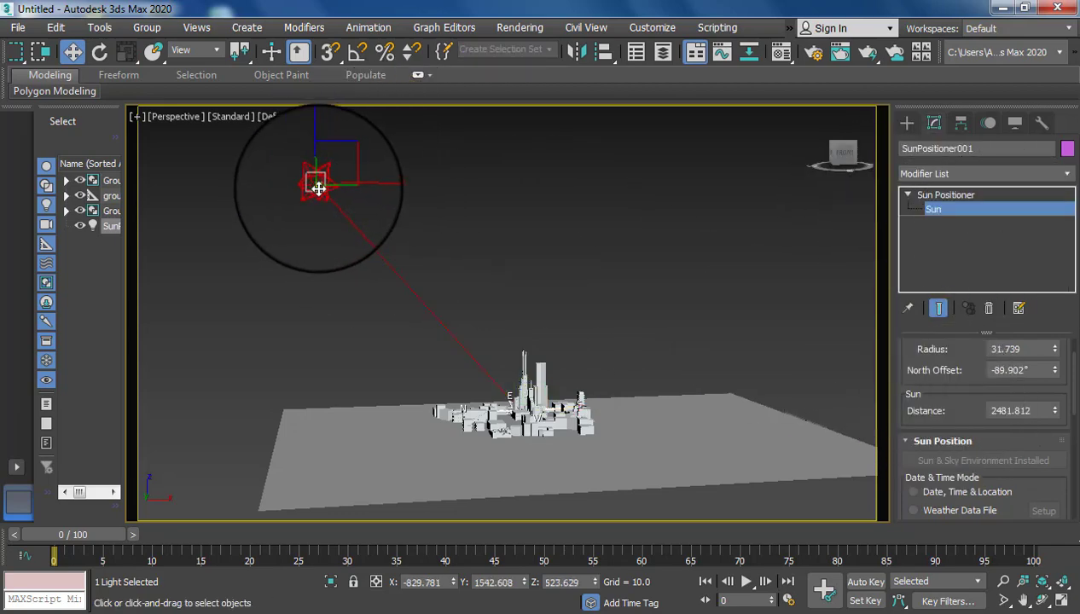
drag(357, 157, 518, 251)
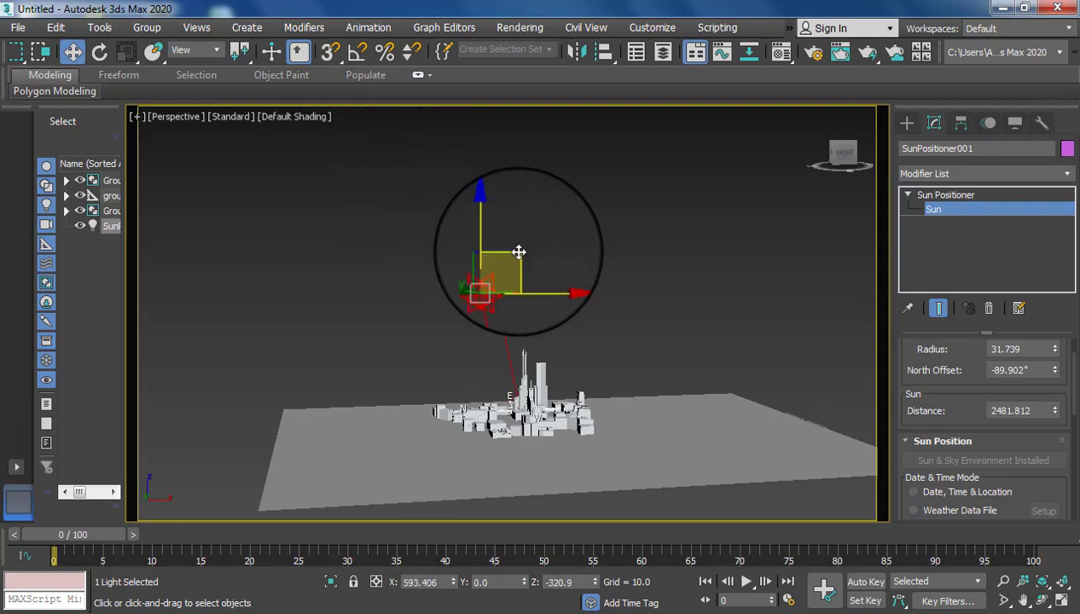
alt+middle_drag(609, 339, 569, 284)
scroll(481, 309, up, 3)
scroll(523, 311, up, 3)
drag(506, 314, 448, 292)
middle_drag(583, 347, 585, 307)
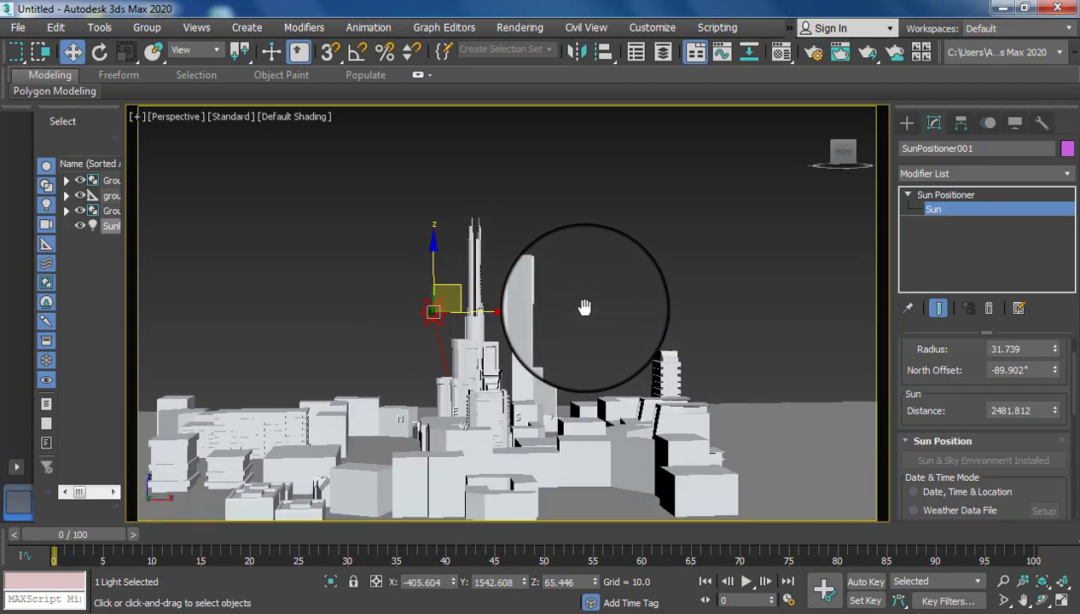
alt+middle_drag(574, 365, 526, 384)
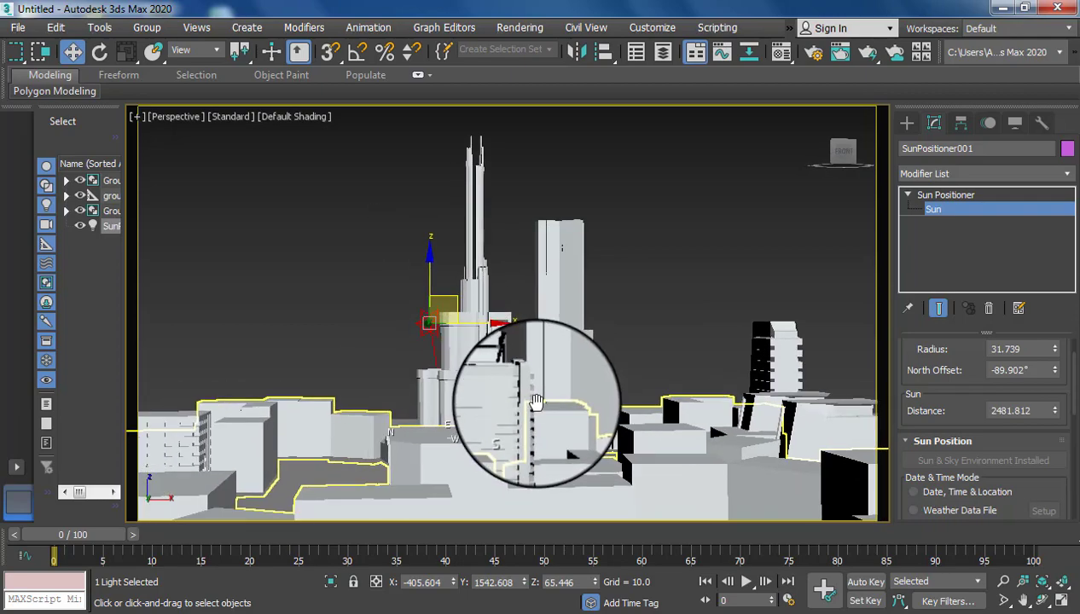
Step: Render the Perspective view with the low sun, close the rendered image and undo the last view changes
click(868, 58)
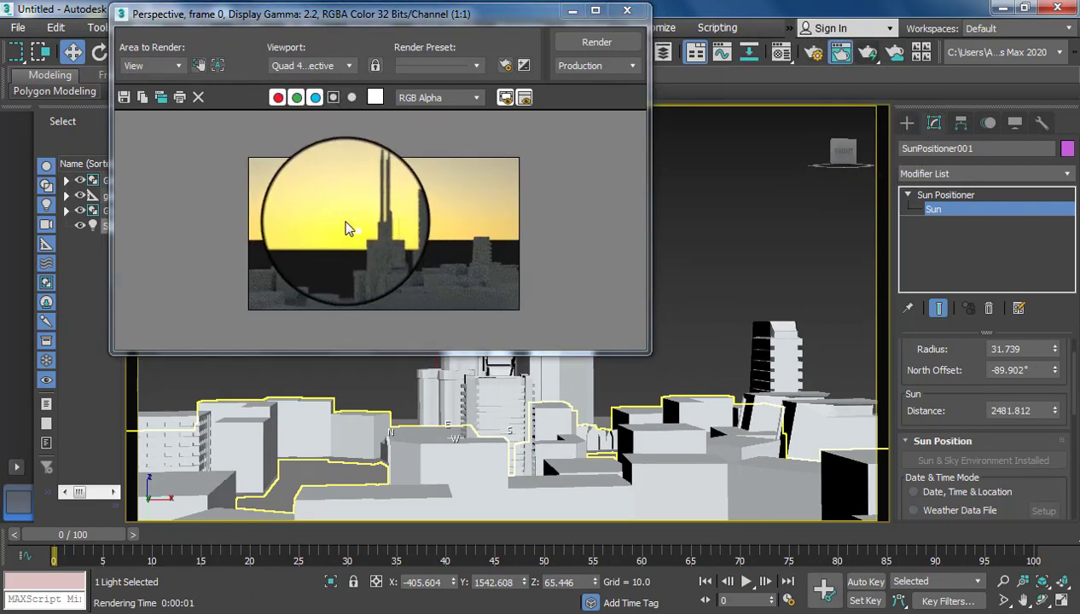
click(627, 10)
middle_drag(562, 373, 631, 324)
key(shift+z)
key(shift+z)
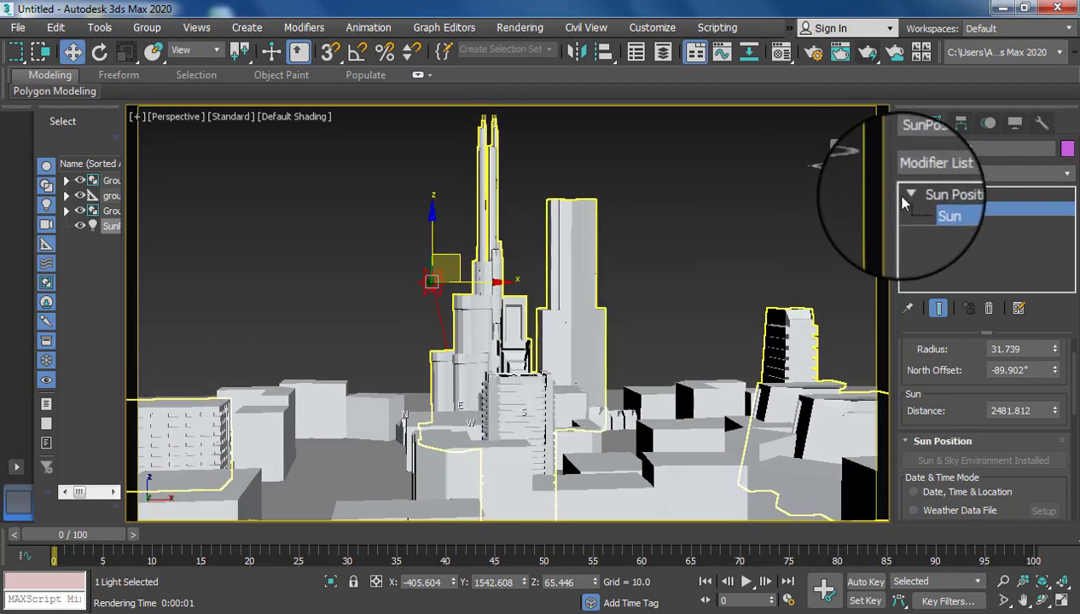
Step: Reselect the Sun Positioner, return to its Sun sub-object and raise the sun to about Z 199.3
click(906, 195)
click(716, 299)
alt+middle_drag(555, 314, 484, 258)
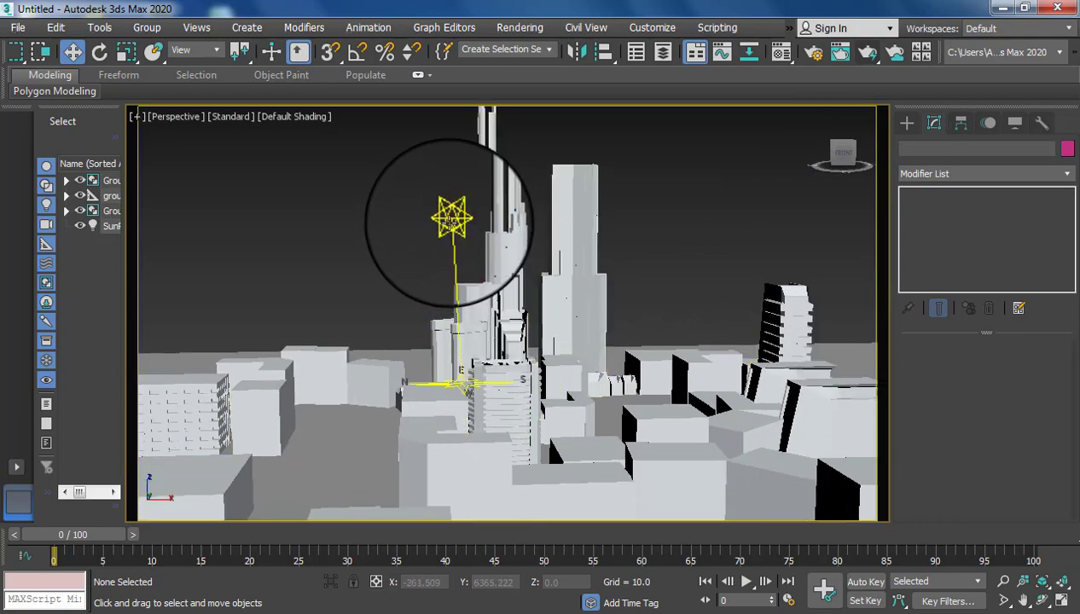
click(451, 220)
click(897, 188)
click(930, 213)
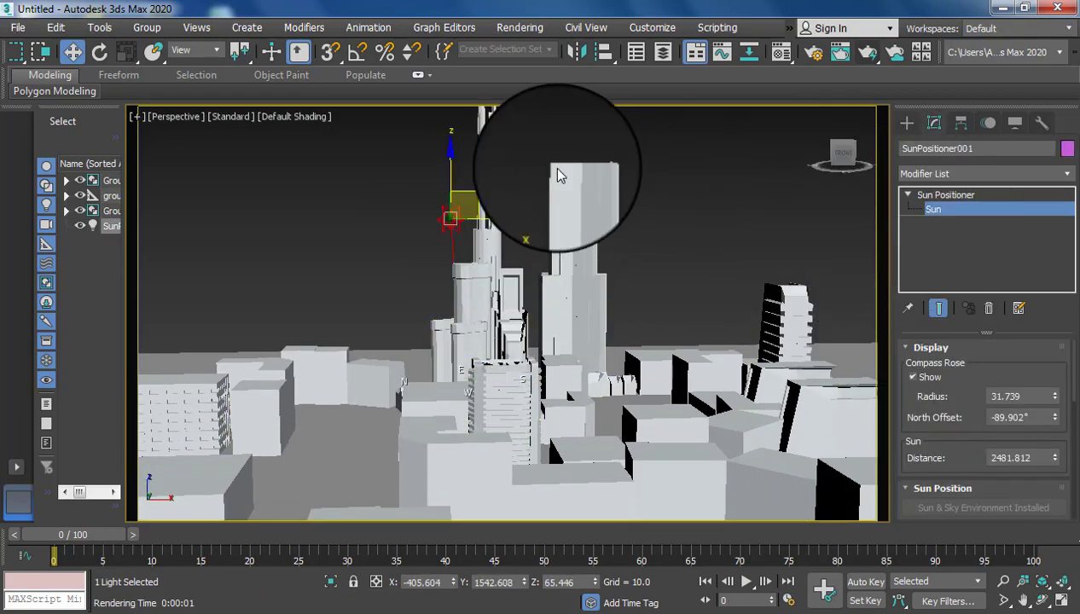
drag(451, 128, 444, 97)
alt+middle_drag(532, 345, 537, 469)
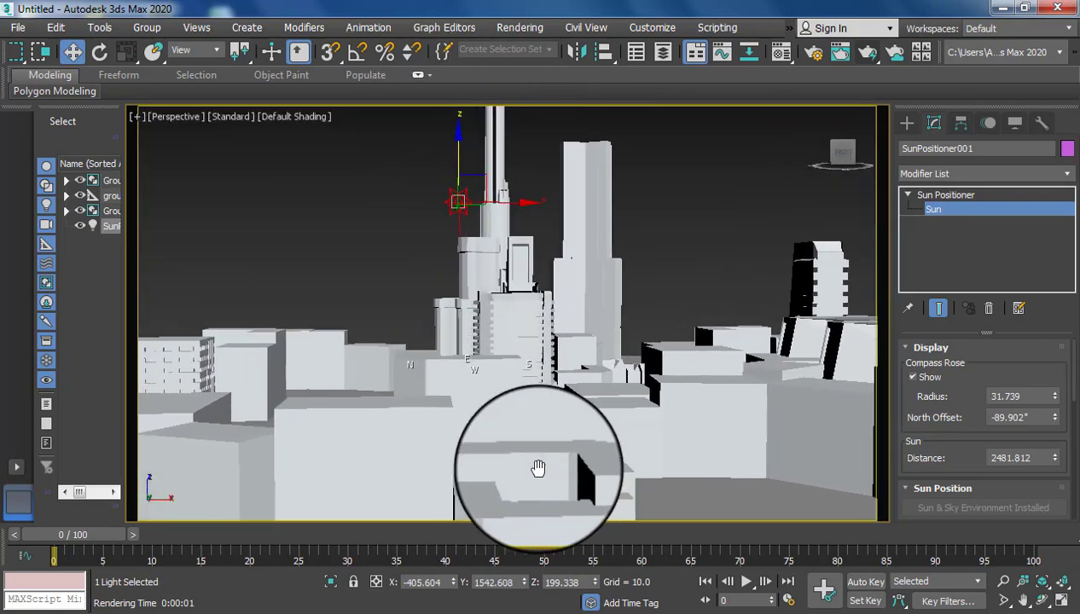
Step: Render the Perspective view with the raised sun, close the rendered image and look at the city from slightly higher
click(868, 52)
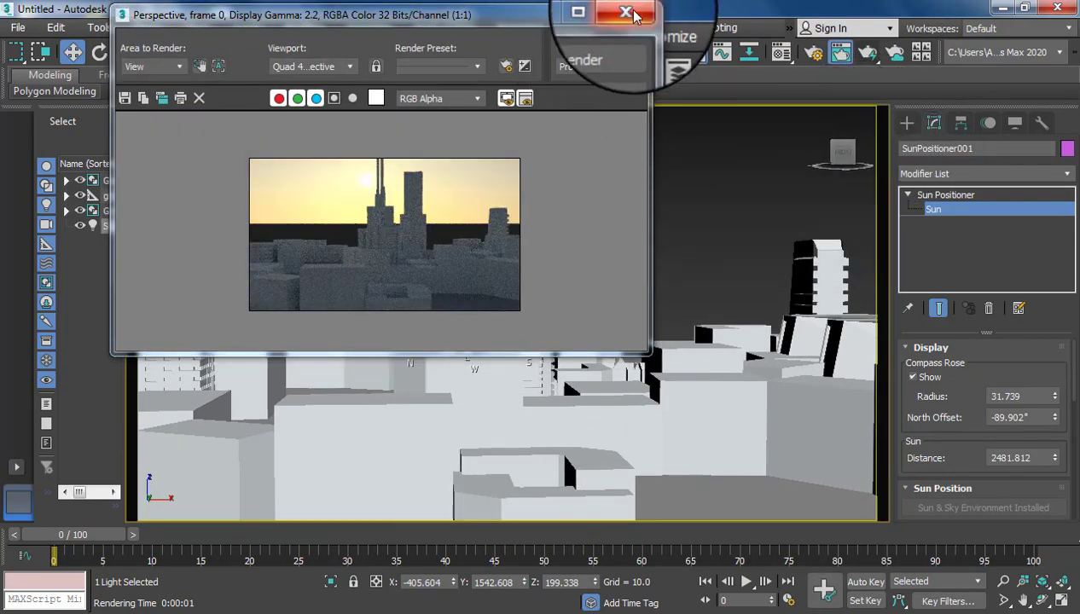
click(632, 15)
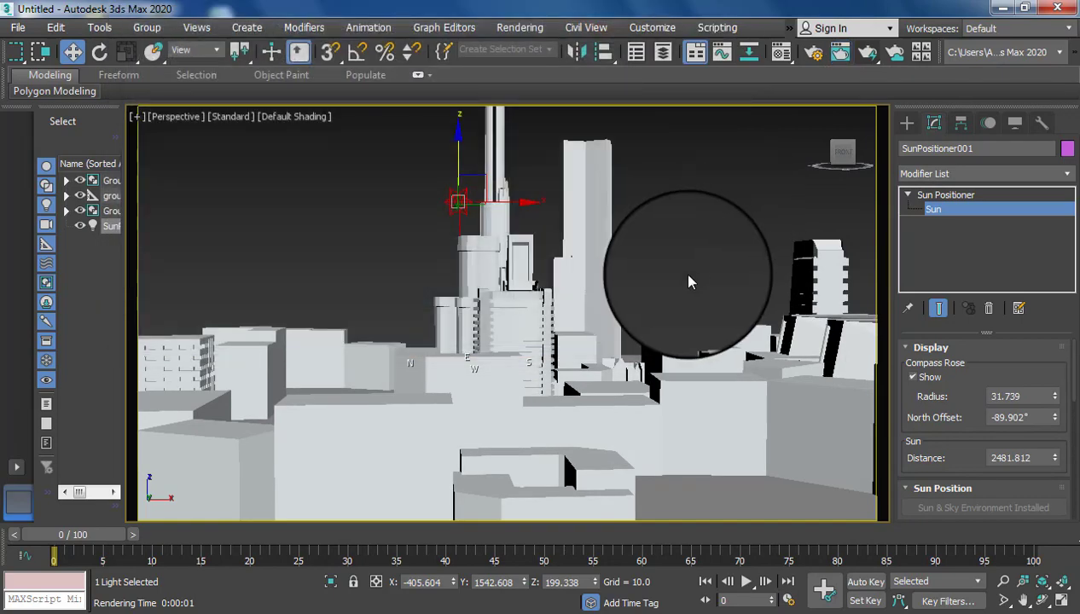
middle_drag(658, 330, 615, 289)
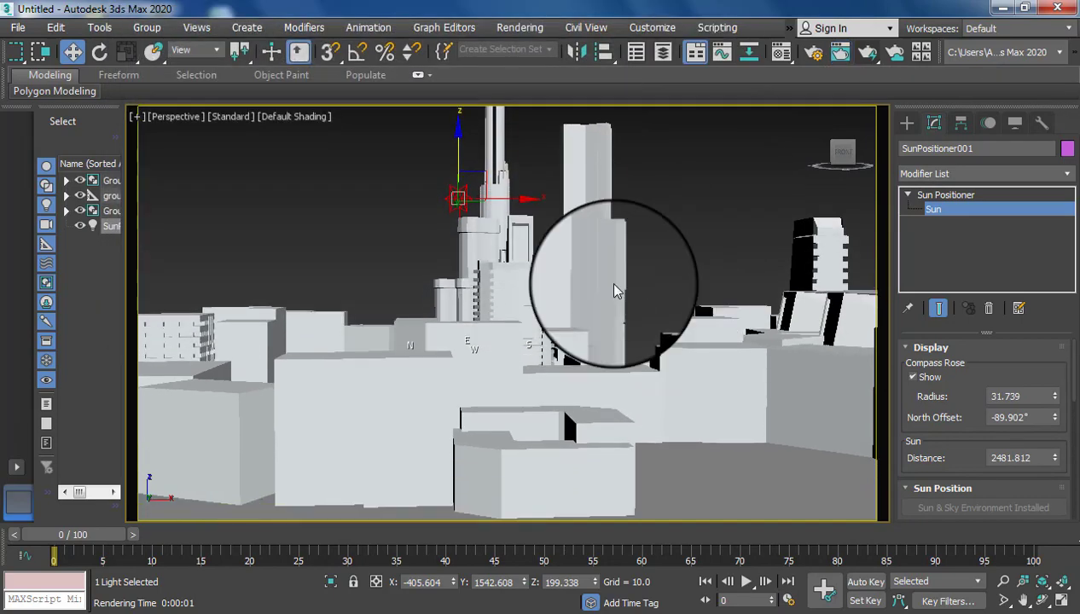
Step: Leave the Sun sub-object level and move the whole Sun Positioner to about X -464.4 and Z -22.0
click(907, 195)
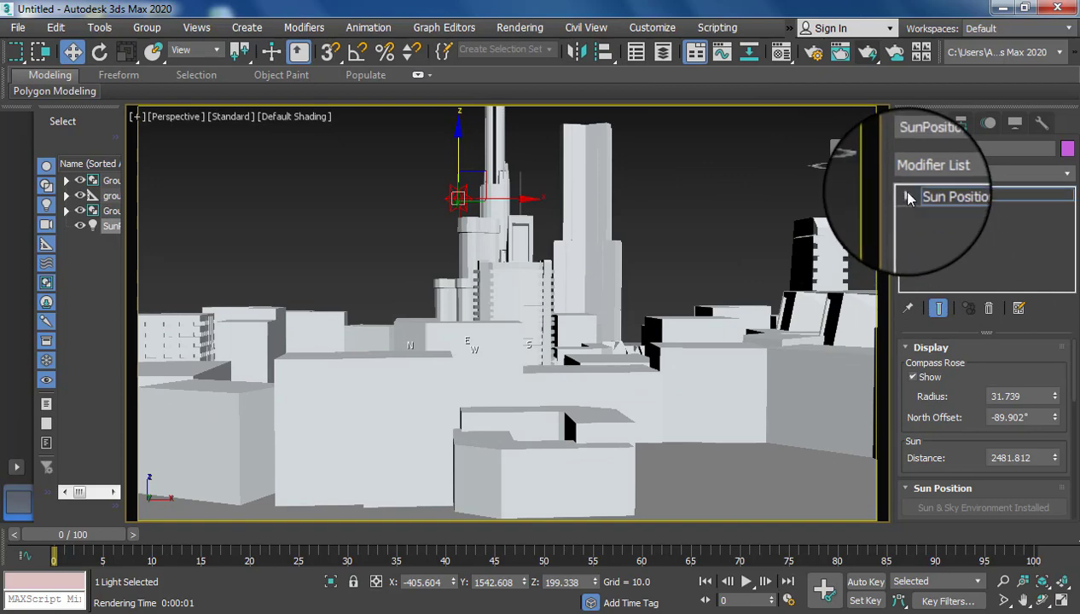
click(926, 195)
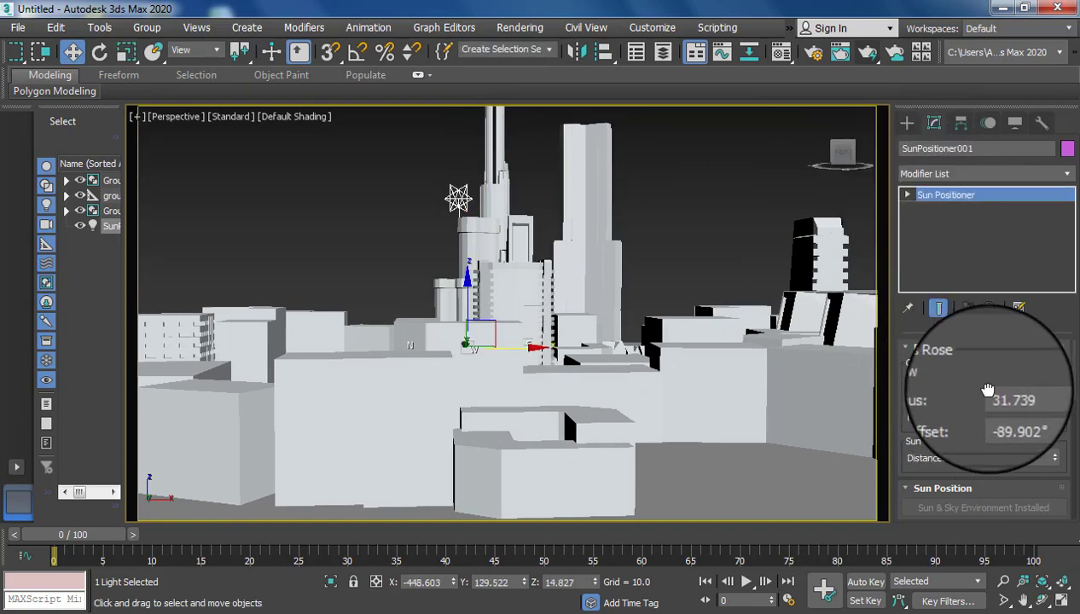
drag(987, 390, 959, 313)
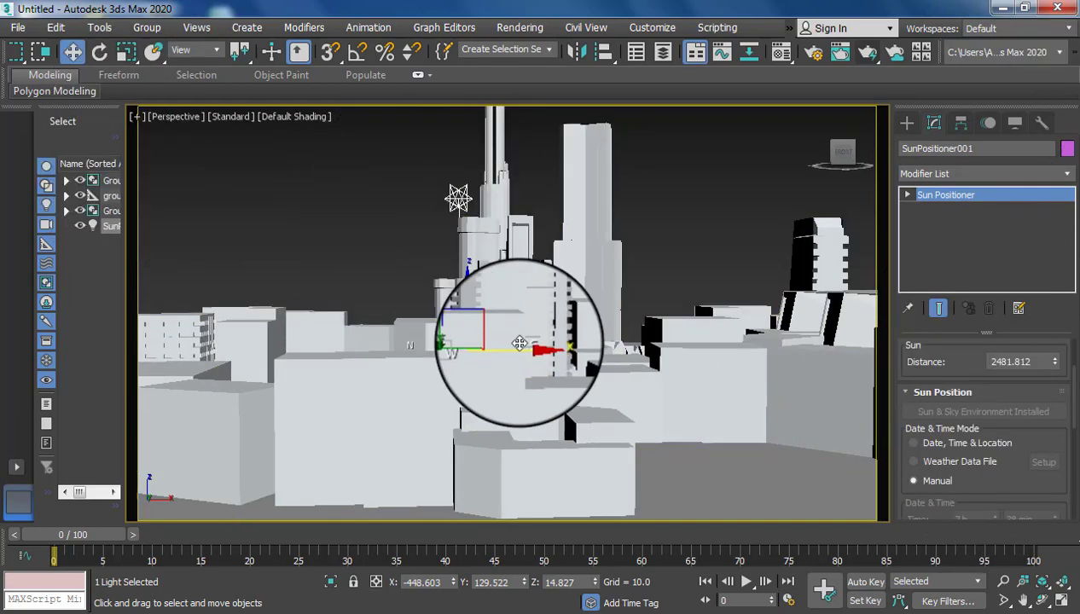
drag(520, 343, 480, 347)
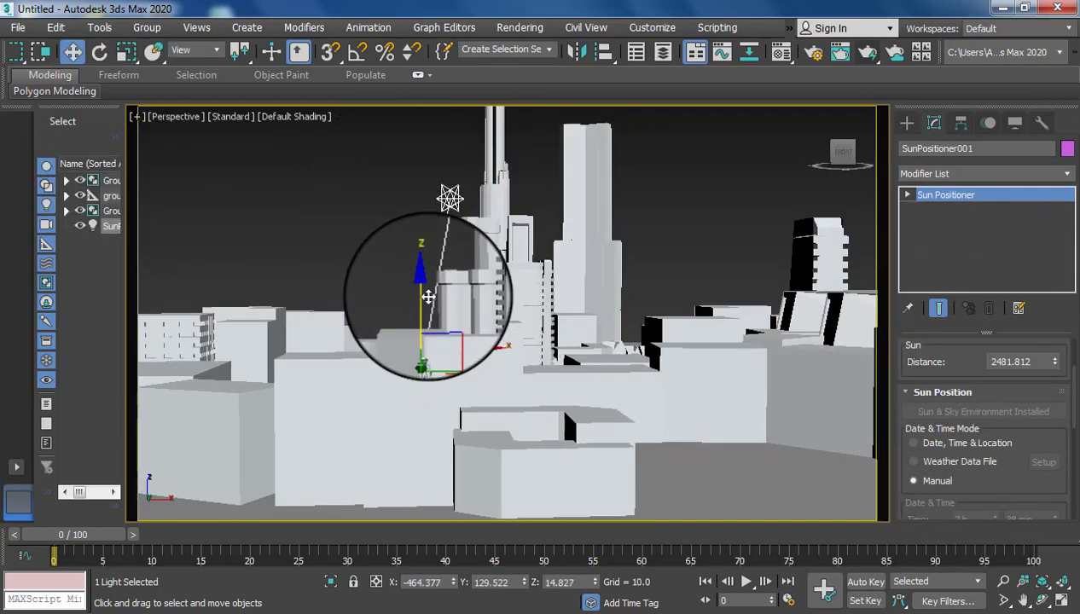
drag(427, 295, 403, 382)
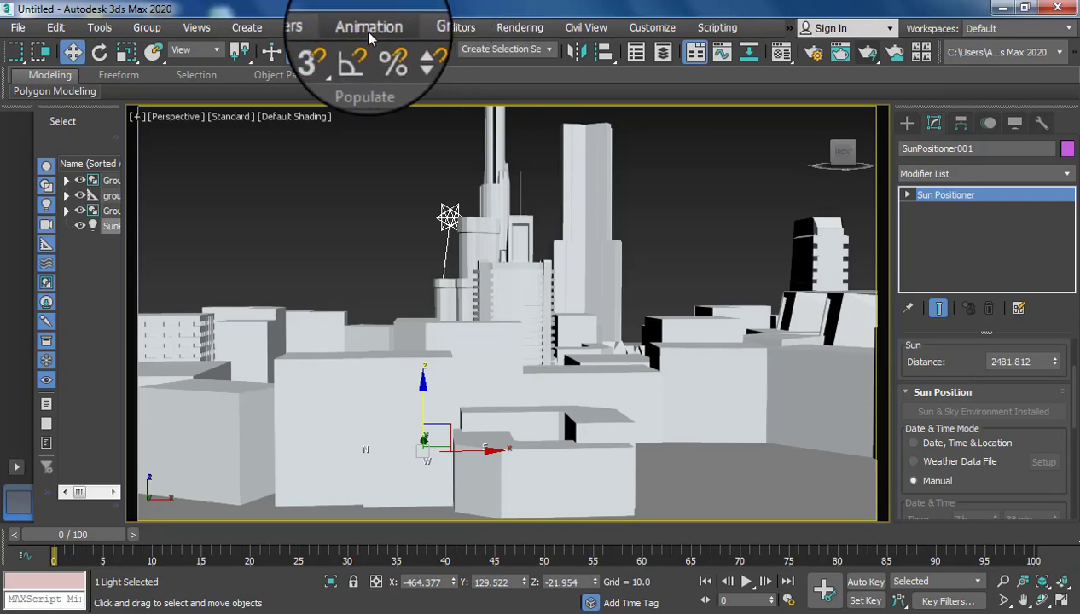
Step: Set the render output size to 1280x720 in Render Setup and render the Perspective view
click(519, 27)
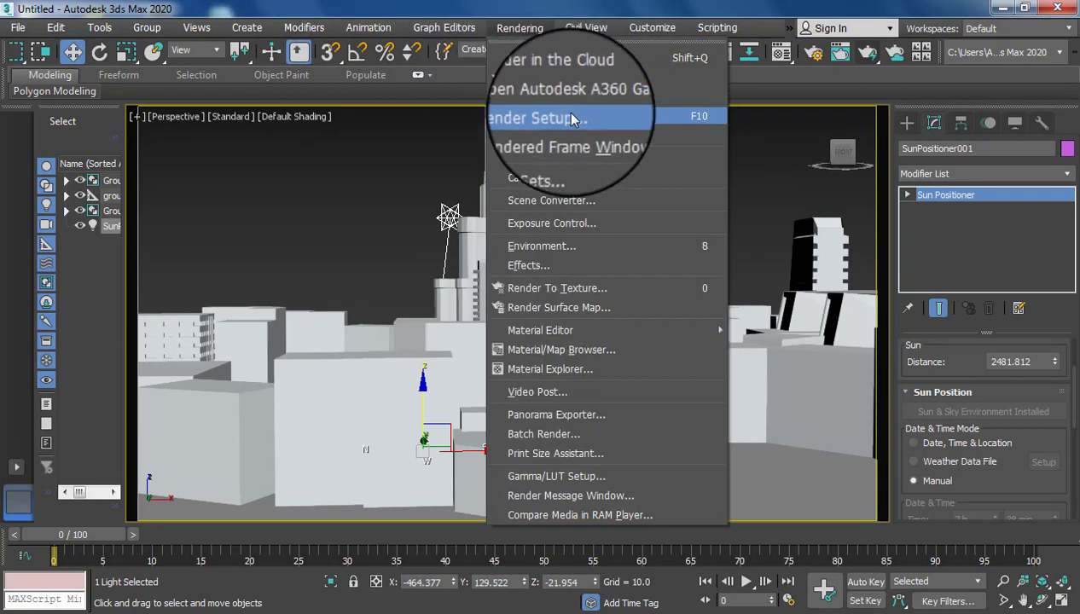
click(525, 71)
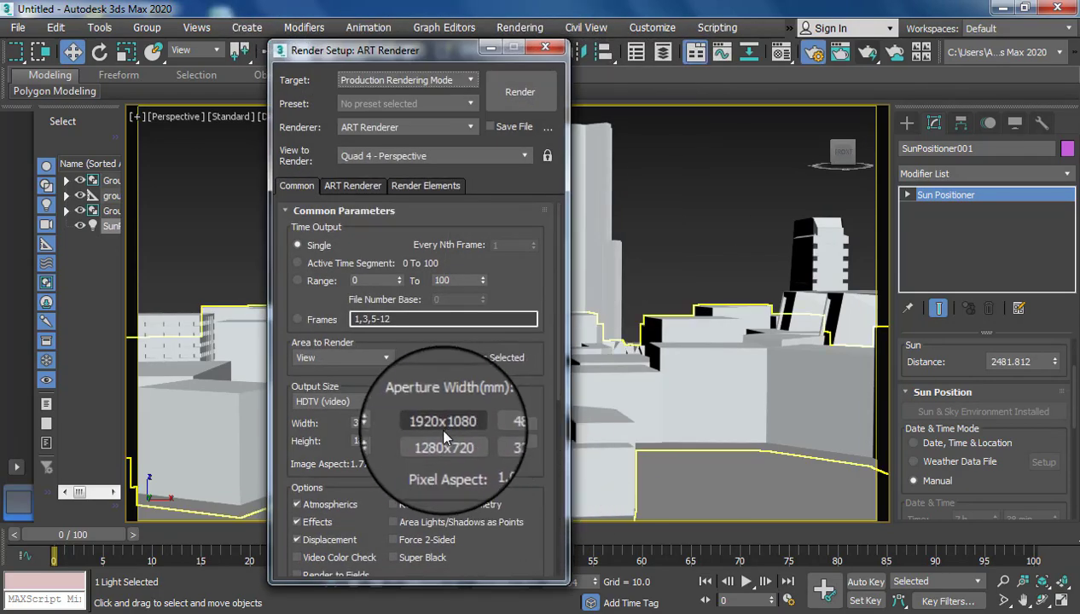
click(459, 443)
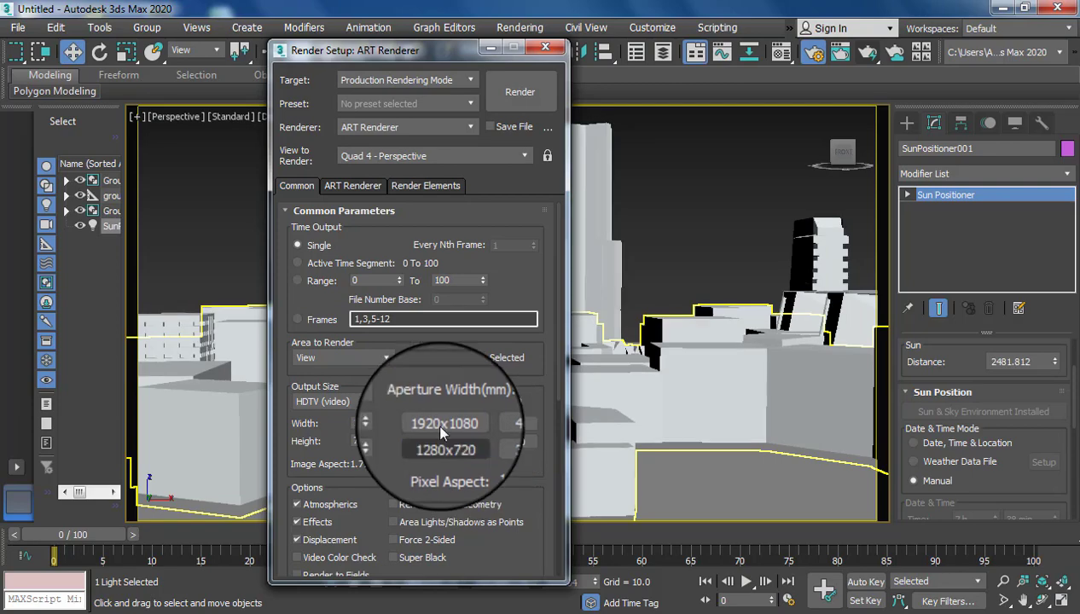
click(517, 94)
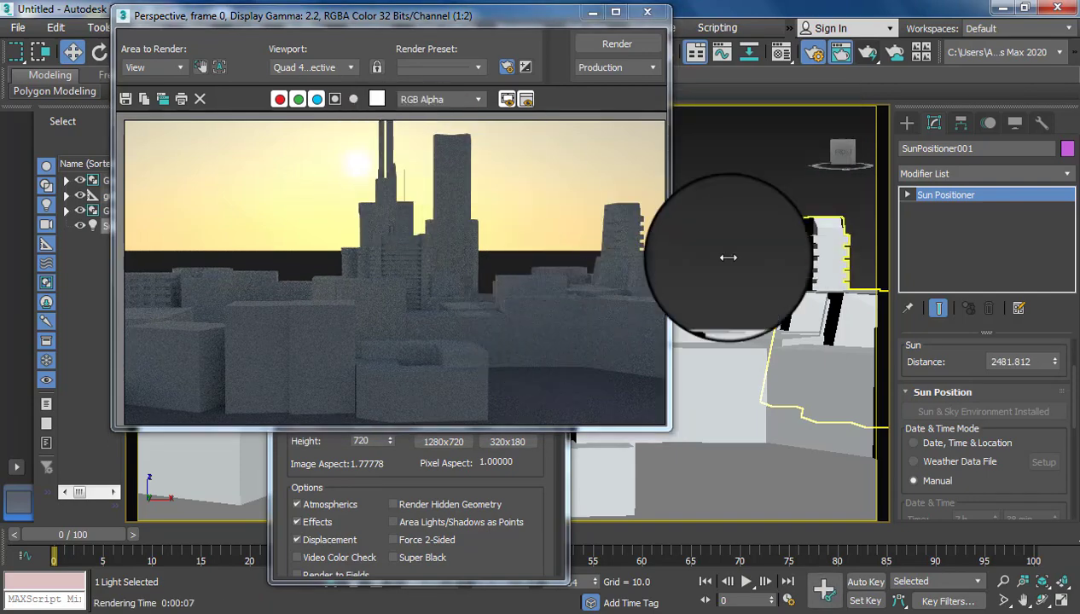
Step: Vary the sun's azimuth and altitude, including azimuth 60.921° and altitude 5.742°, and re-render the Perspective view after each change
scroll(968, 343, down, 1)
scroll(969, 343, down, 5)
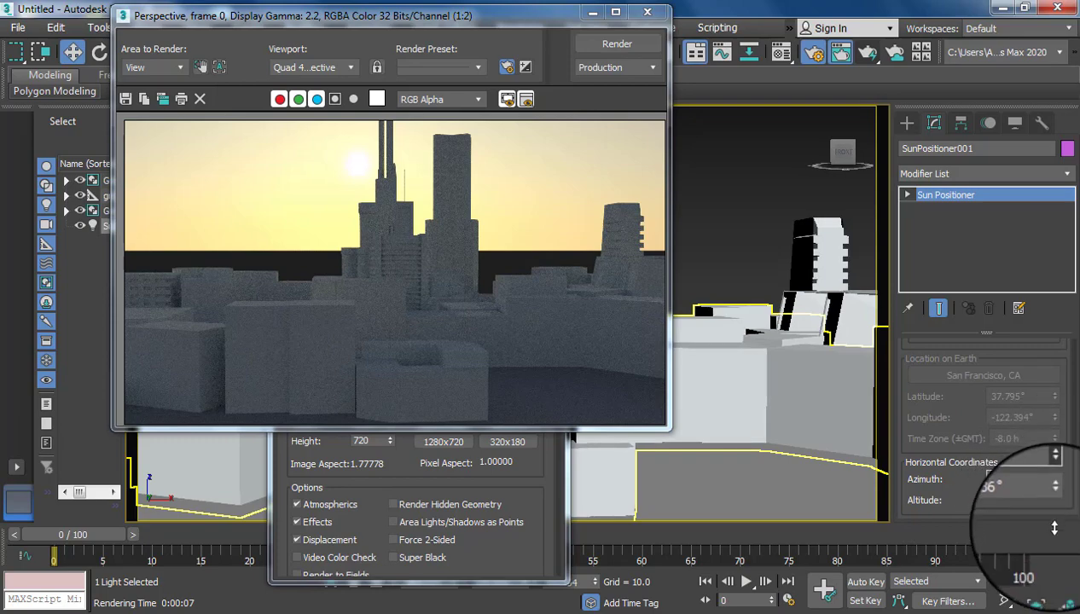
click(617, 43)
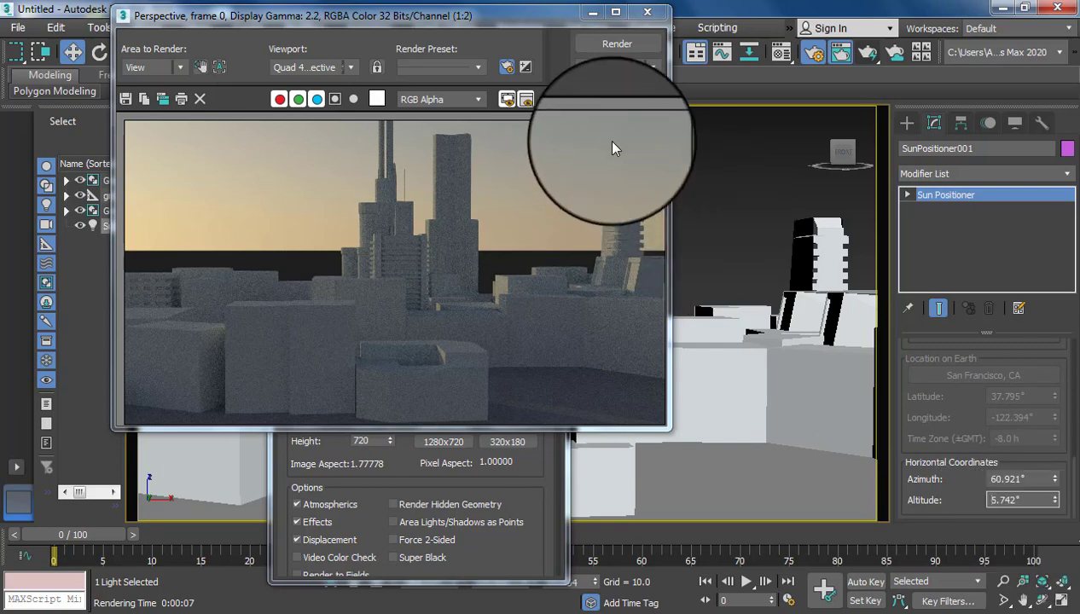
click(609, 45)
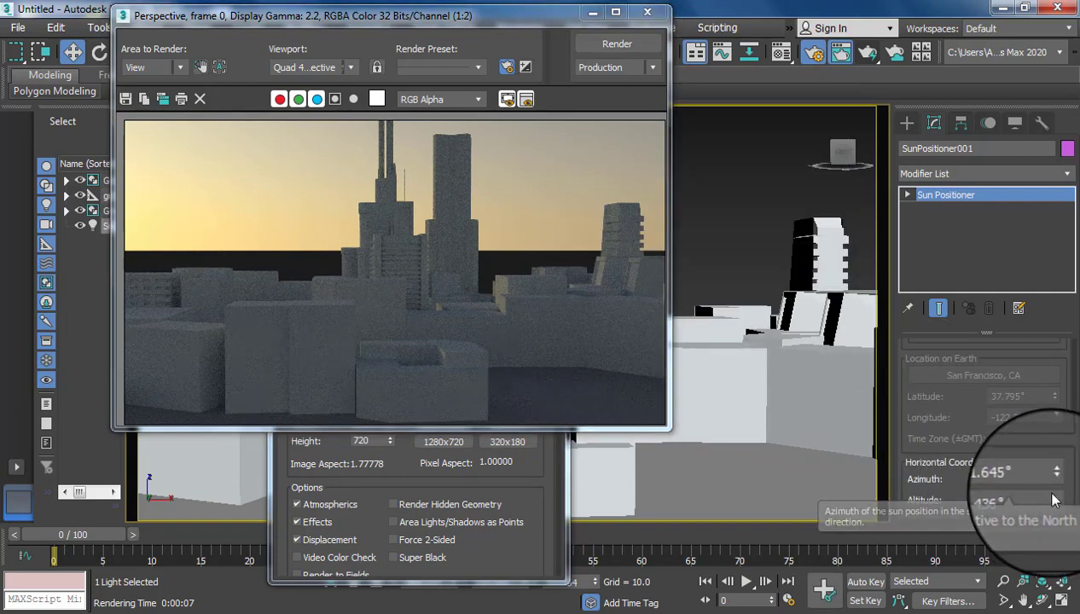
click(616, 43)
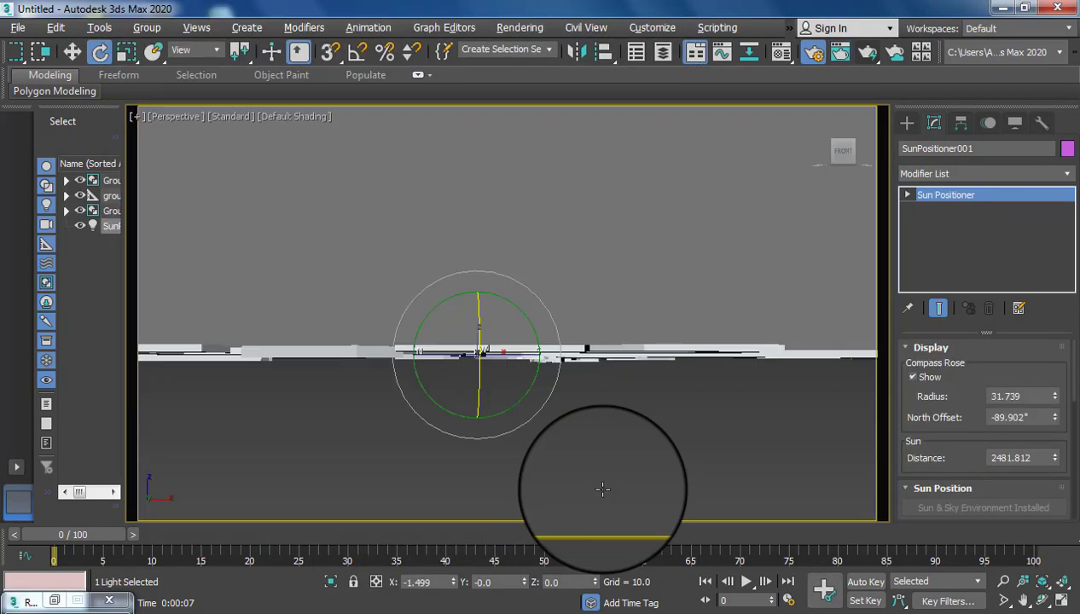
Step: Reframe the Perspective view around the towers and sun by zooming, and render it again
middle_drag(572, 482, 602, 483)
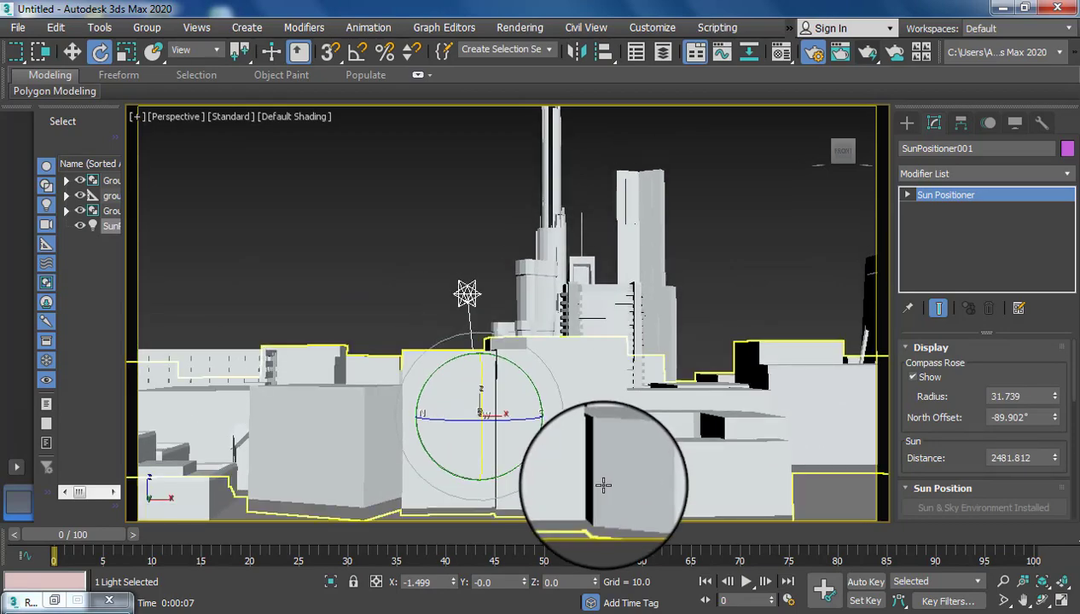
click(1004, 583)
drag(674, 435, 674, 442)
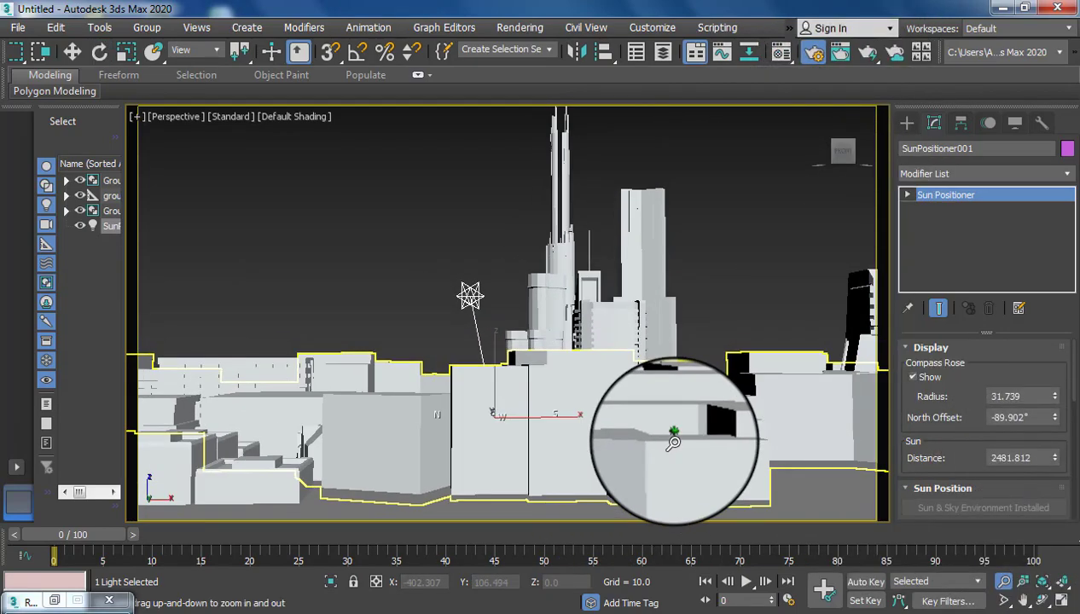
click(874, 58)
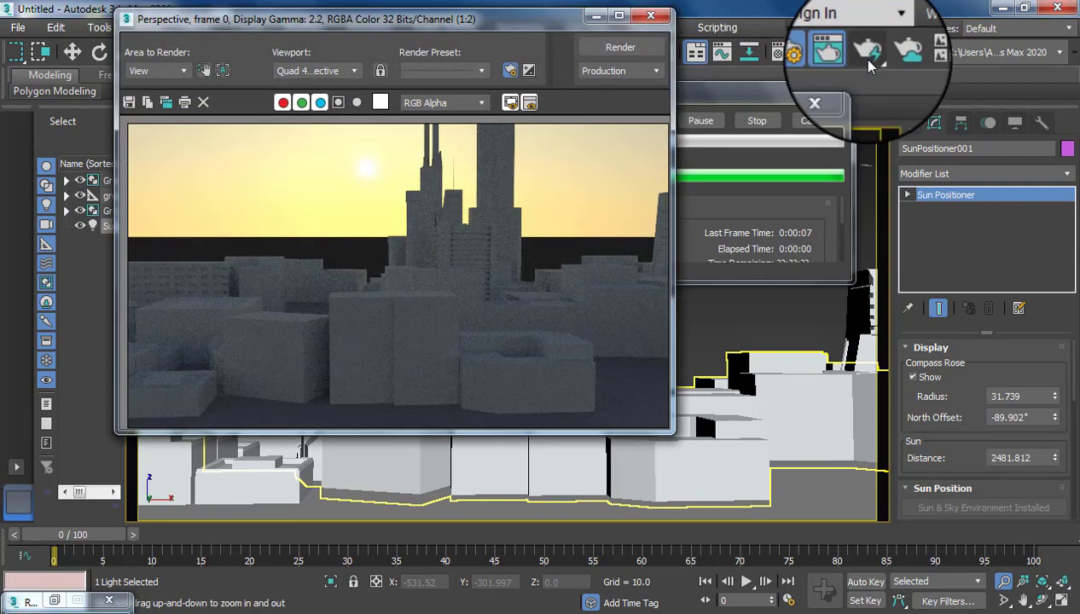